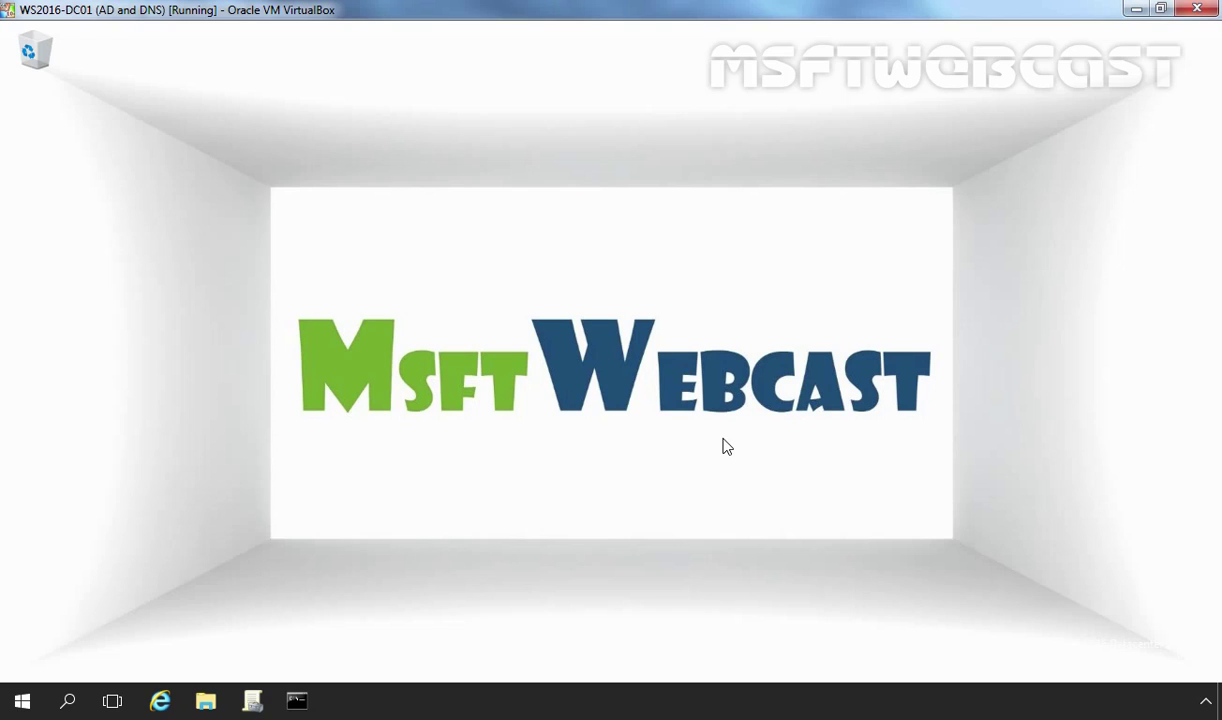
Launch Group Policy Management and show the Group Policy Objects under the mylab.local domain
{"action": "left_click", "coordinate": [22, 701]}
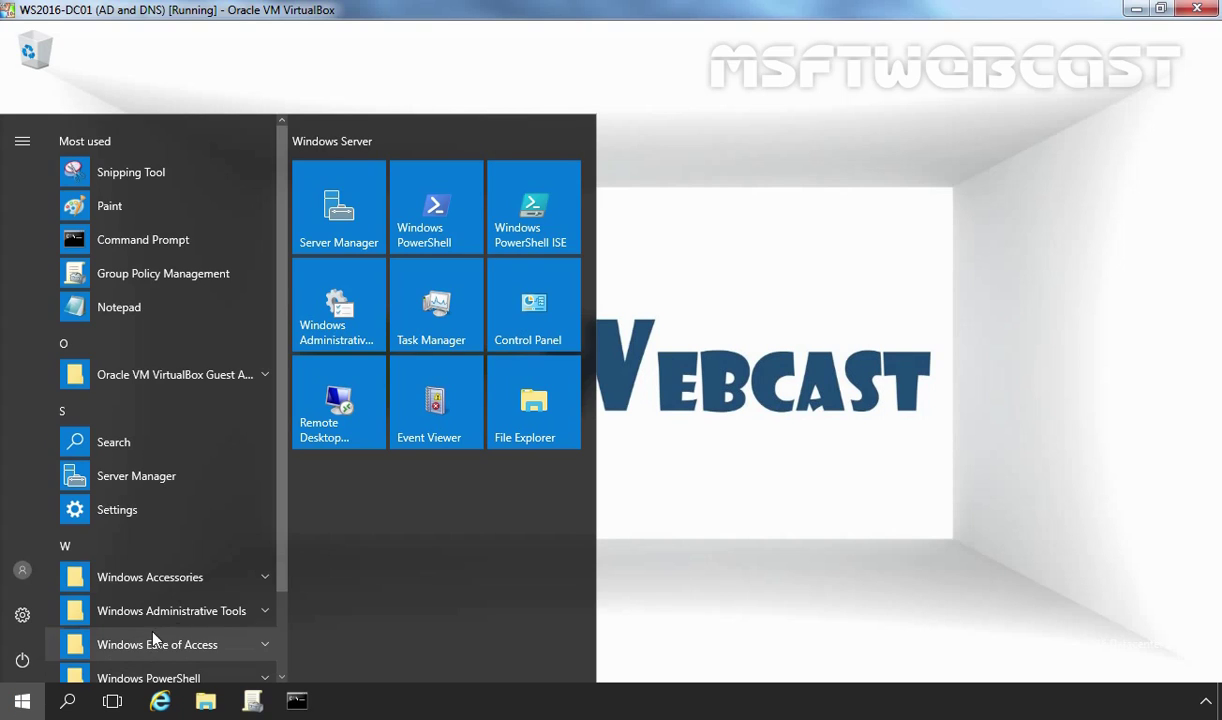
{"action": "left_click", "coordinate": [184, 613]}
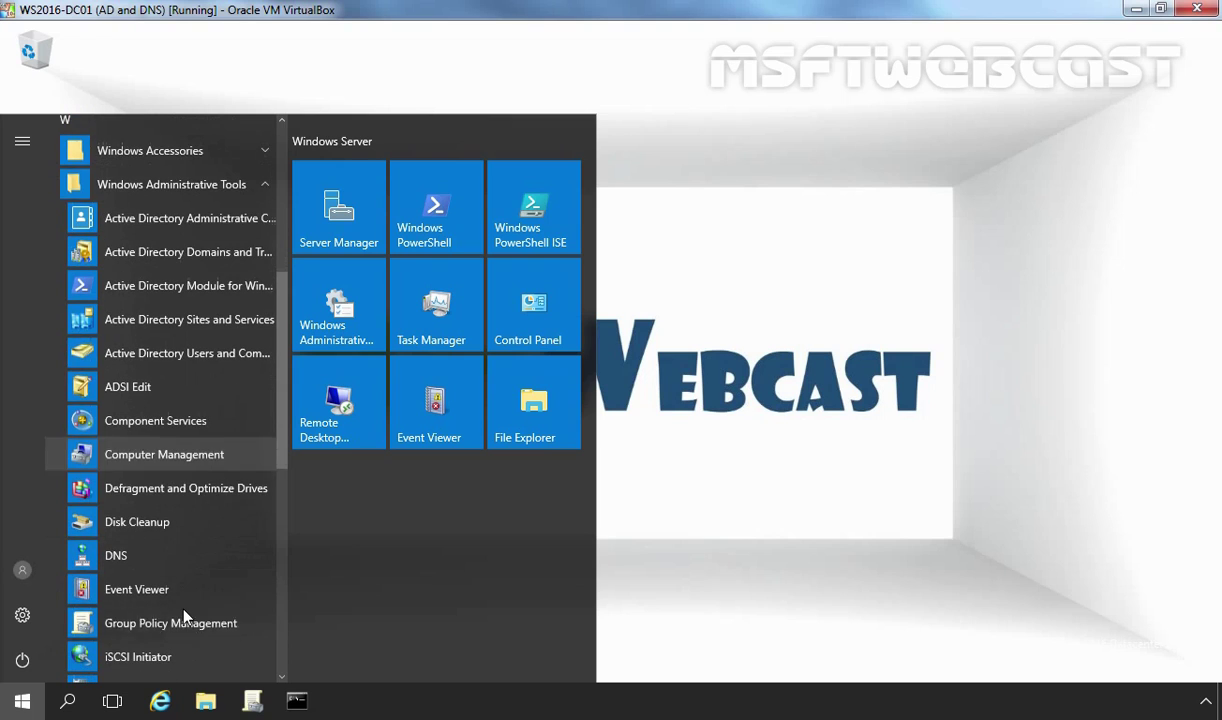
{"action": "left_click", "coordinate": [205, 624]}
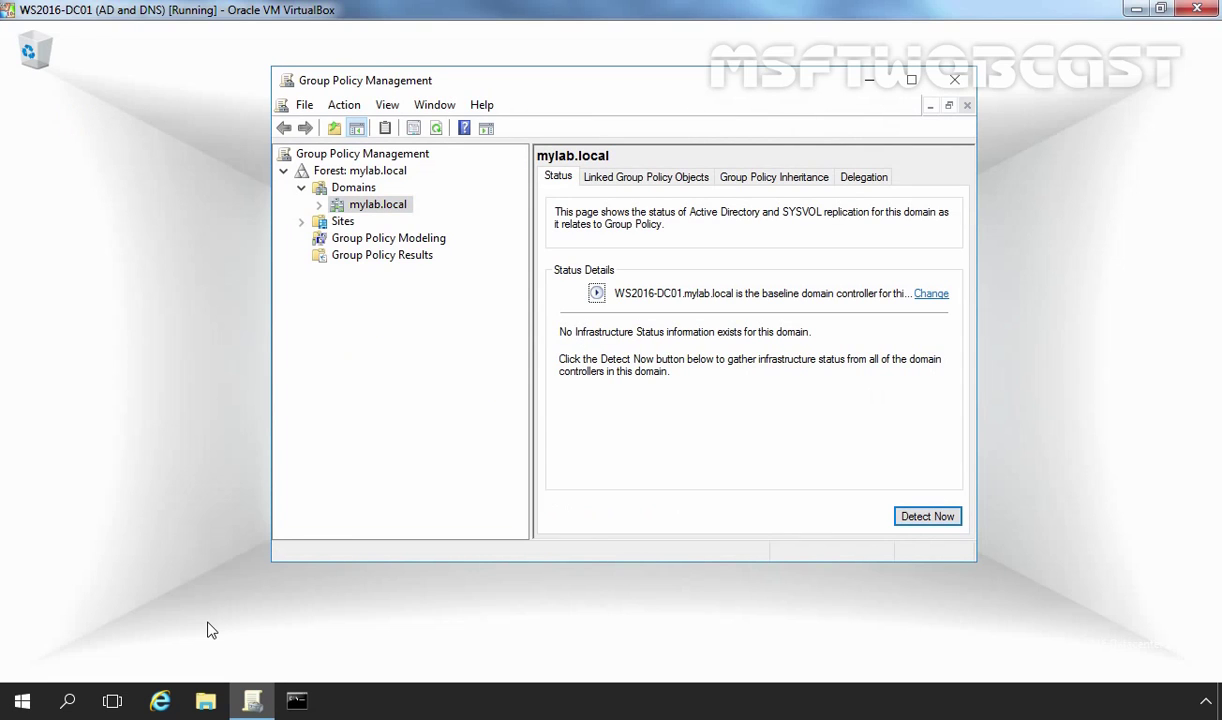
{"action": "double_click", "coordinate": [372, 202]}
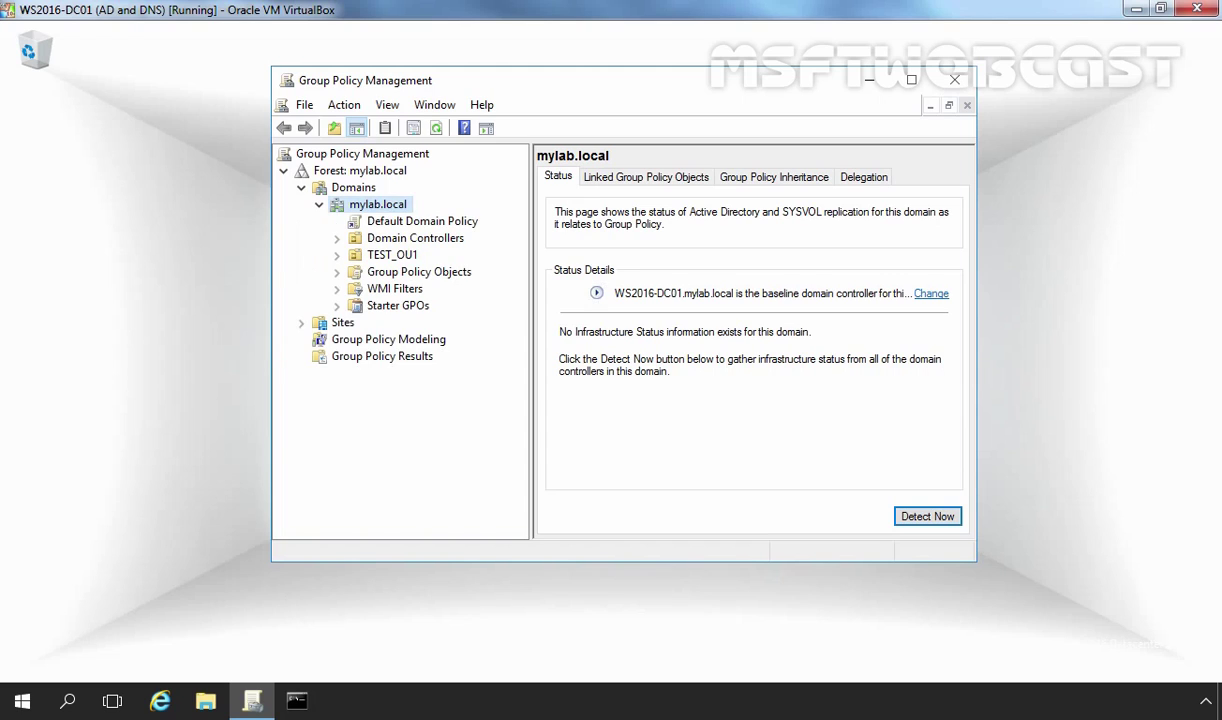
{"action": "double_click", "coordinate": [423, 279]}
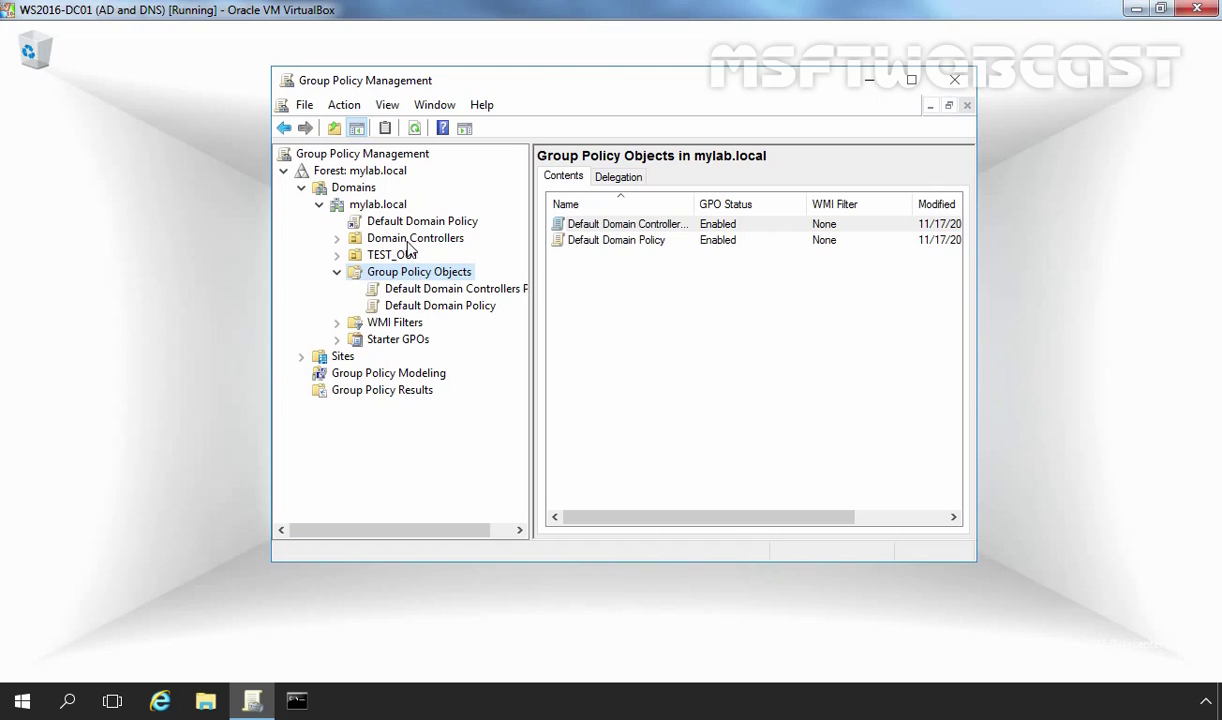
{"action": "double_click", "coordinate": [405, 240]}
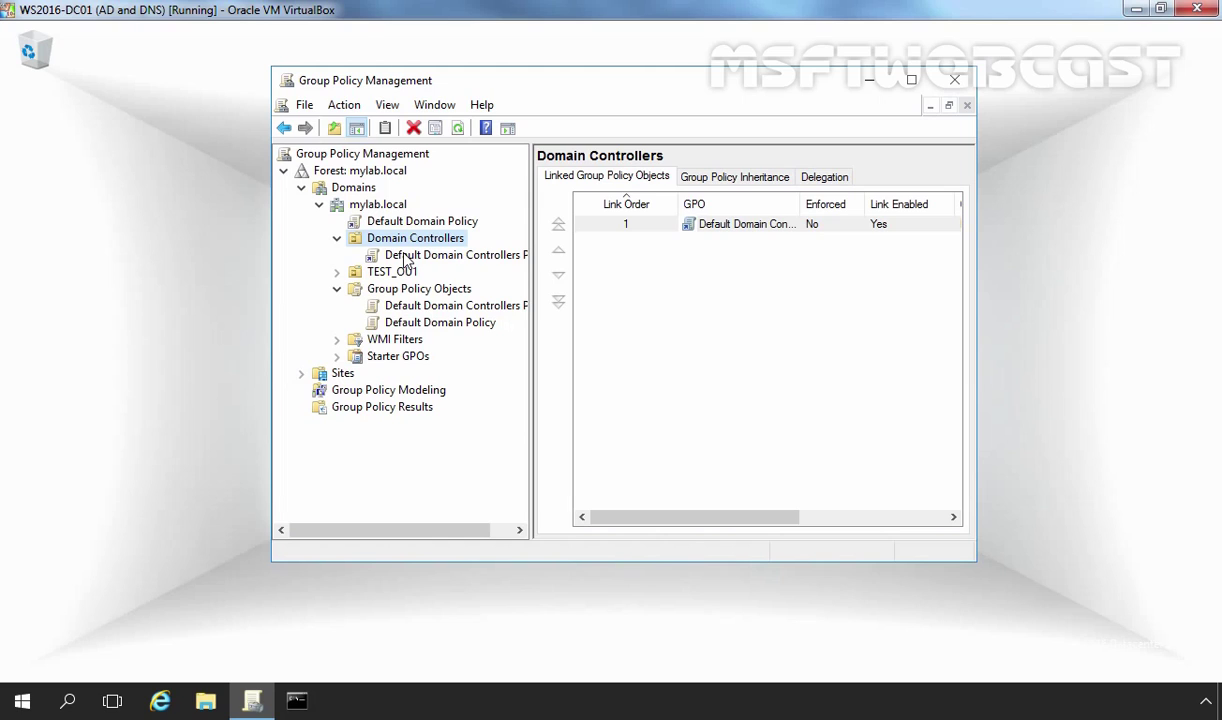
{"action": "left_click", "coordinate": [410, 289]}
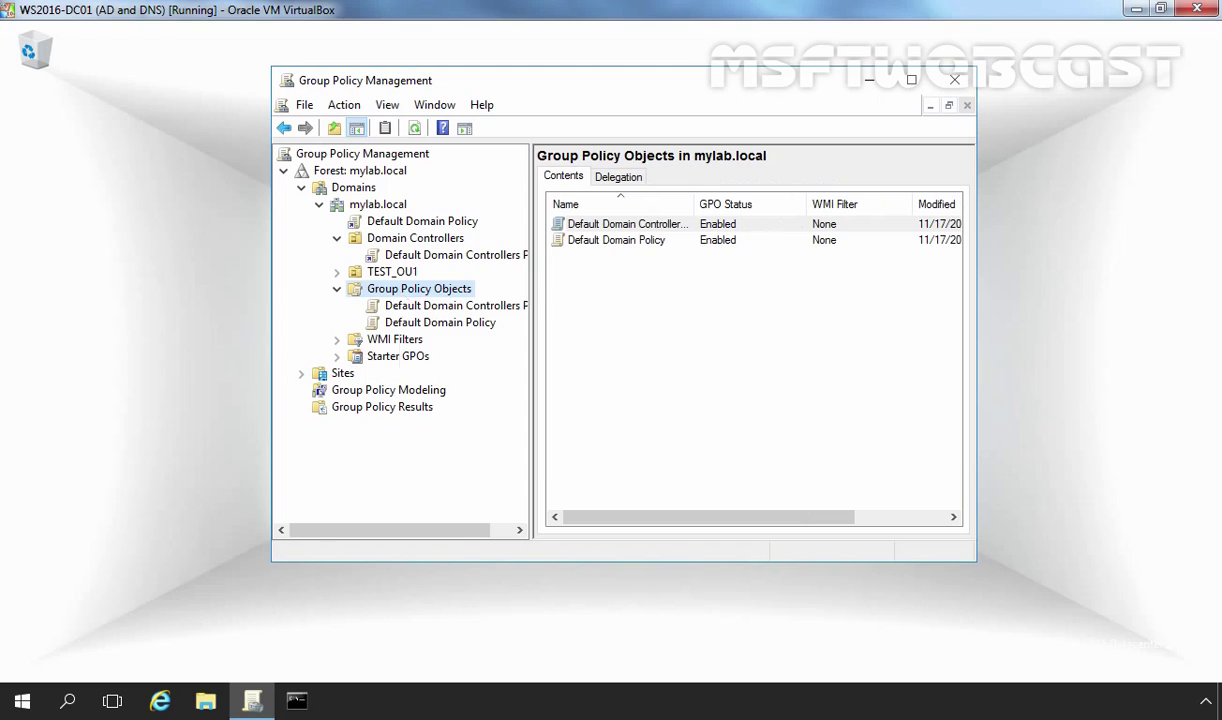
Create a new GPO named 'Lock Task Bar GPO' with no source starter GPO
{"action": "right_click", "coordinate": [401, 292]}
{"action": "left_click", "coordinate": [442, 304]}
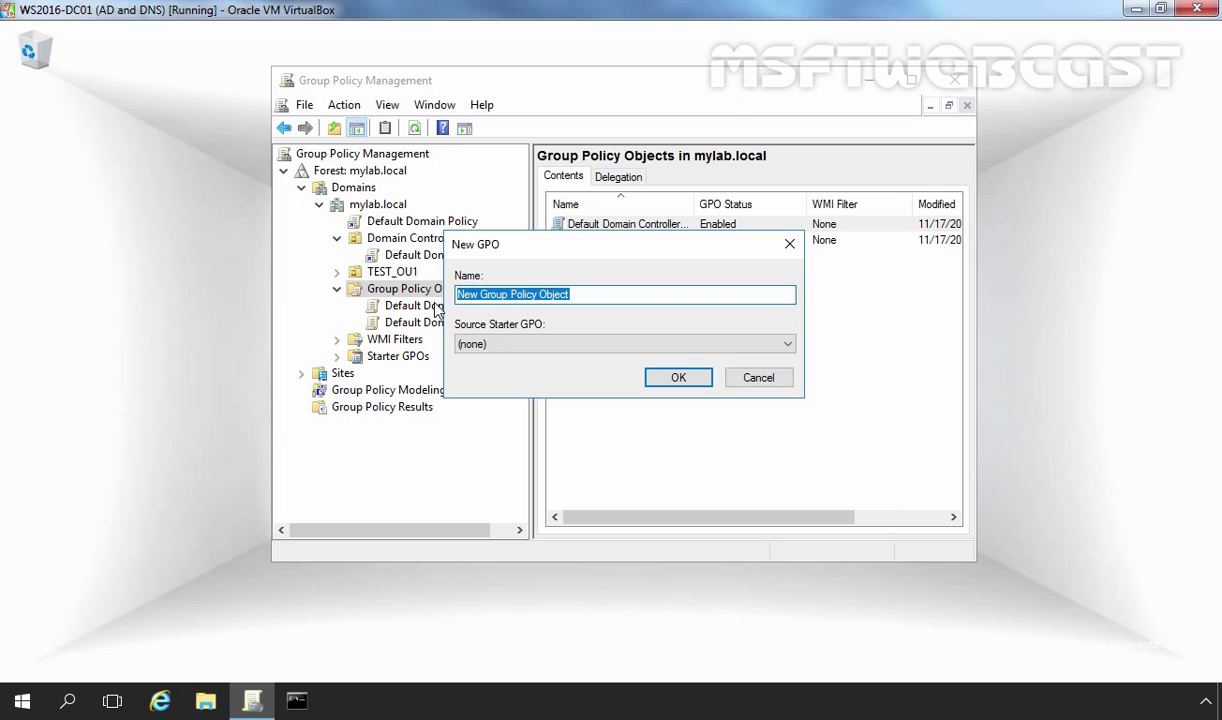
{"action": "type", "text": "Lock "}
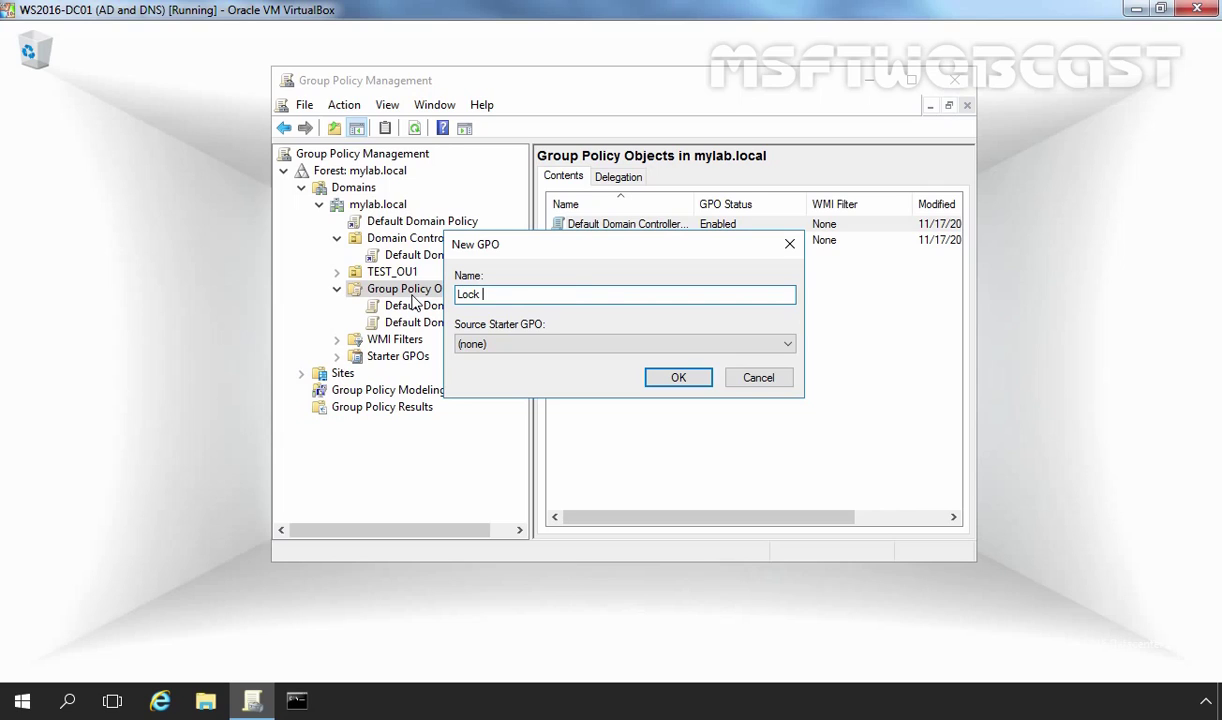
{"action": "type", "text": "Task Bar GPO"}
{"action": "left_click", "coordinate": [680, 379]}
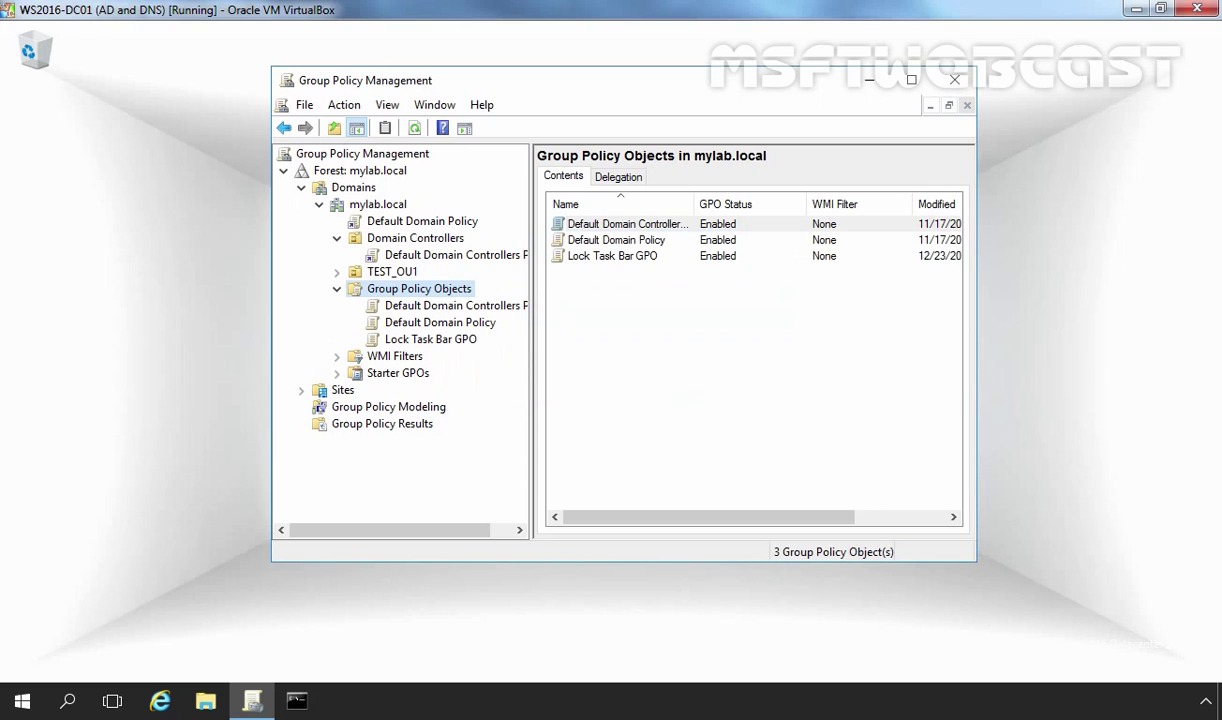
Select Lock Task Bar GPO and open it in the Group Policy Management Editor
{"action": "left_click", "coordinate": [398, 341]}
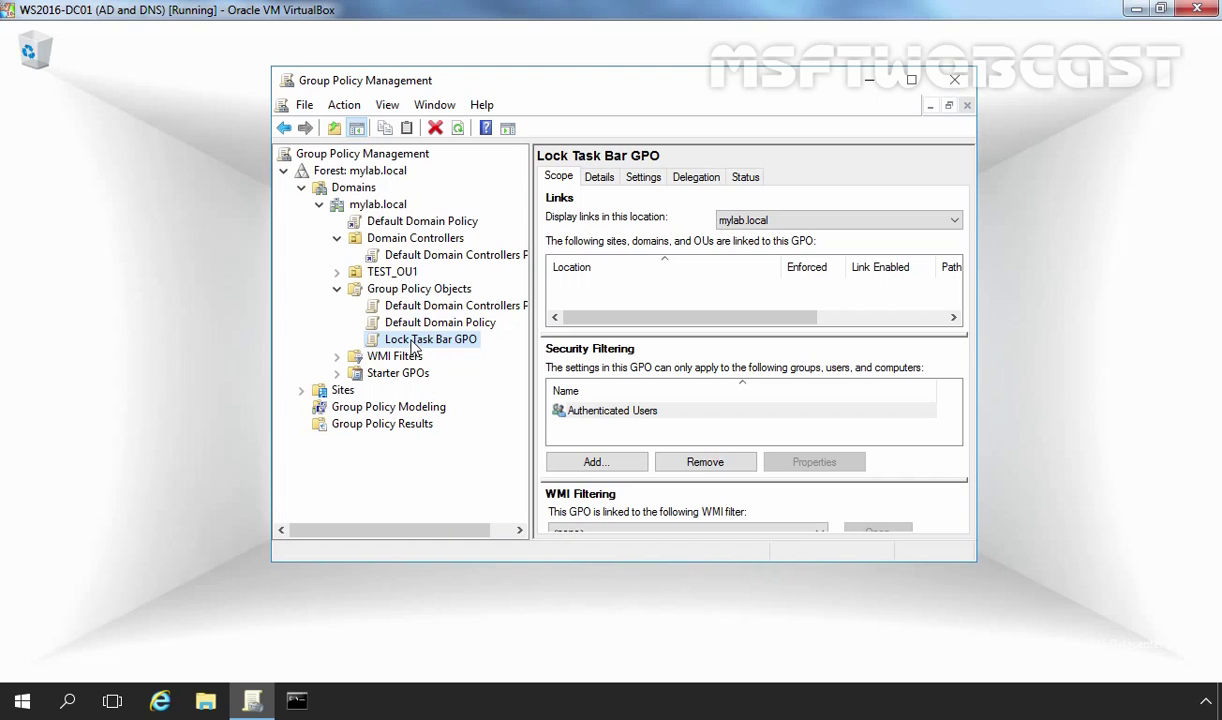
{"action": "right_click", "coordinate": [413, 344]}
{"action": "left_click", "coordinate": [455, 355]}
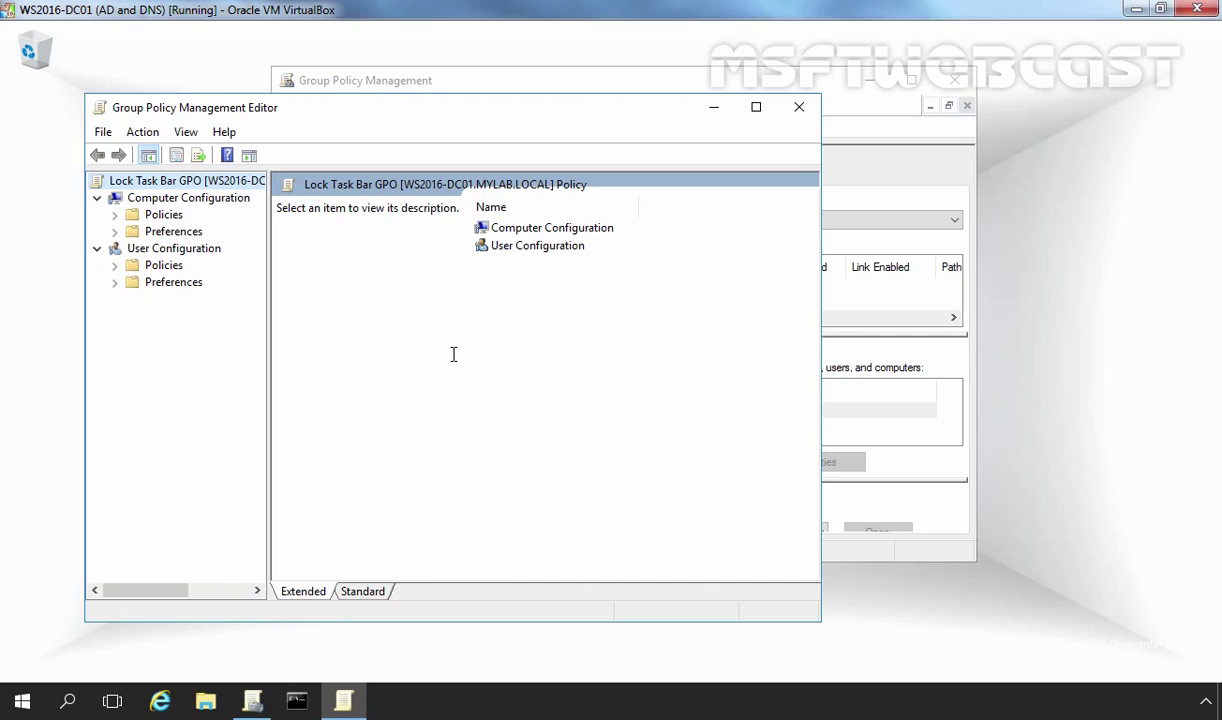
Browse to User Configuration > Administrative Templates > Start Menu and Taskbar and open Lock the Taskbar
{"action": "double_click", "coordinate": [164, 266]}
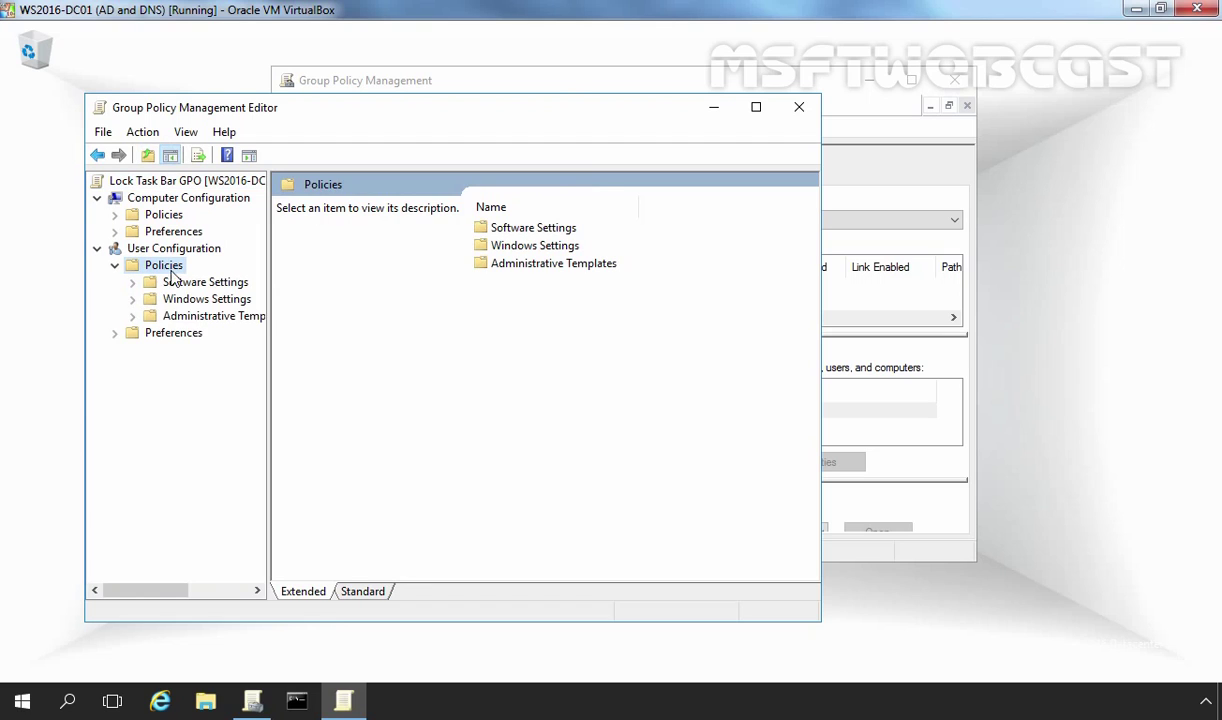
{"action": "double_click", "coordinate": [204, 316]}
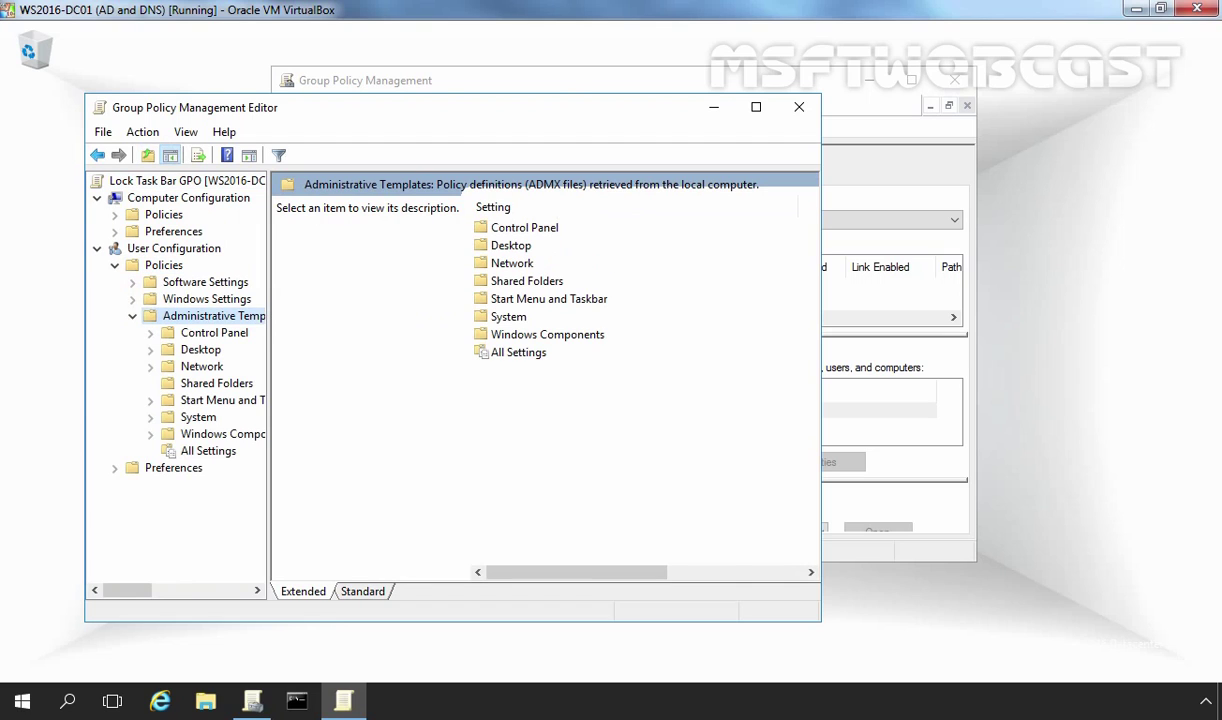
{"action": "double_click", "coordinate": [204, 403]}
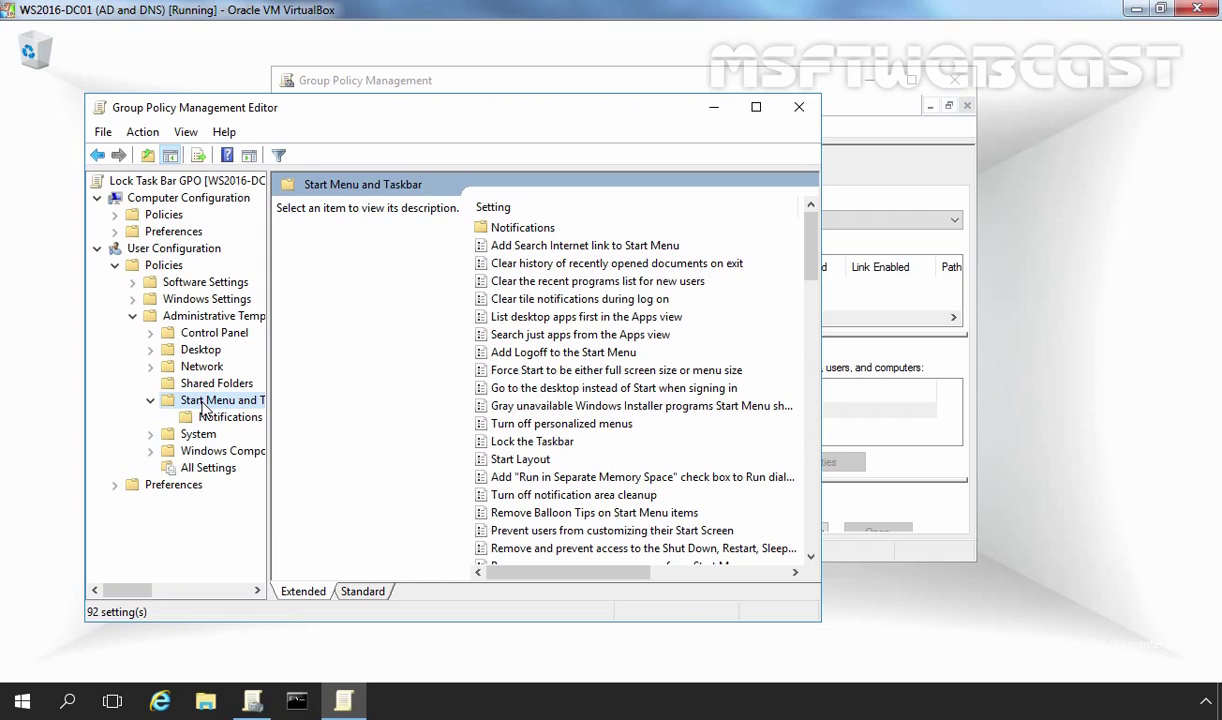
{"action": "left_click", "coordinate": [521, 441]}
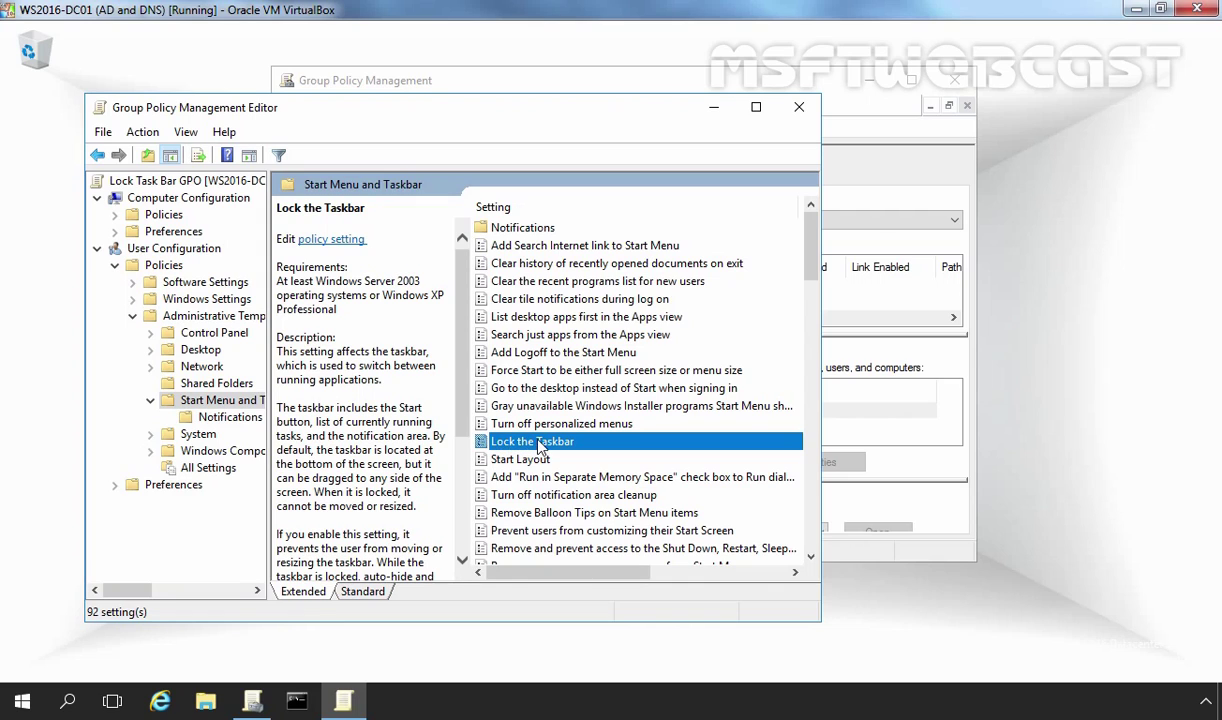
{"action": "double_click", "coordinate": [539, 444]}
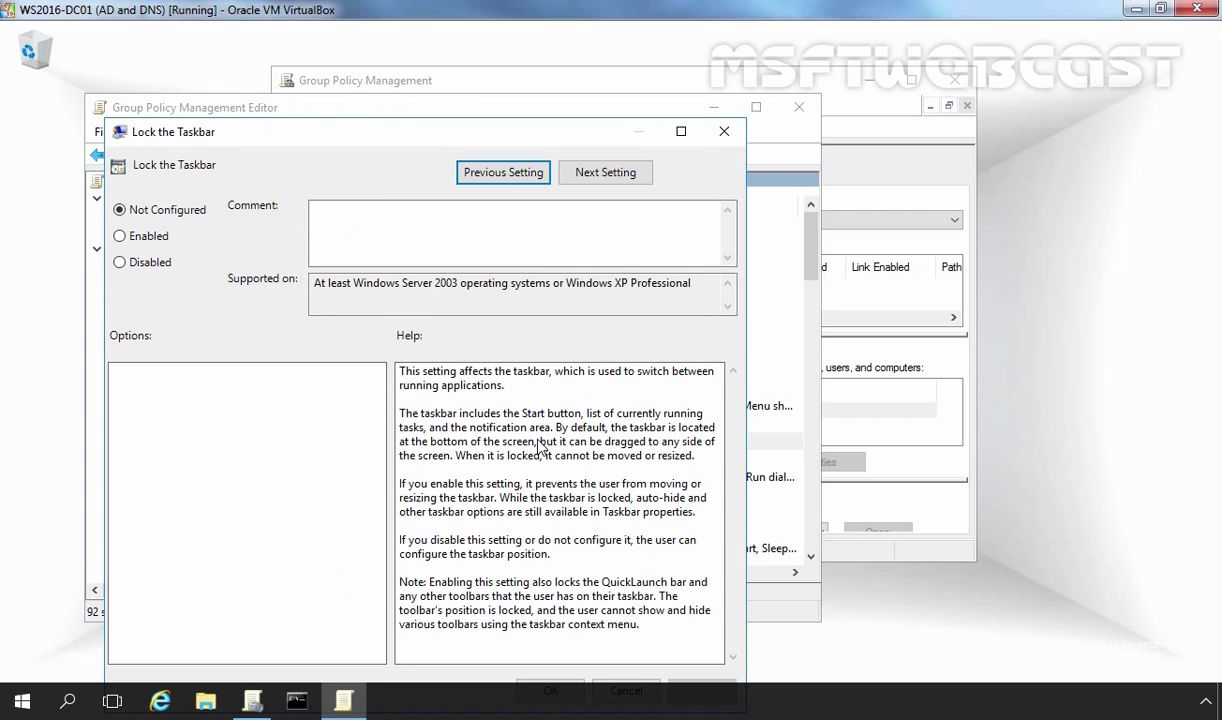
Set the Lock the Taskbar policy to Enabled and save it
{"action": "left_click", "coordinate": [140, 244]}
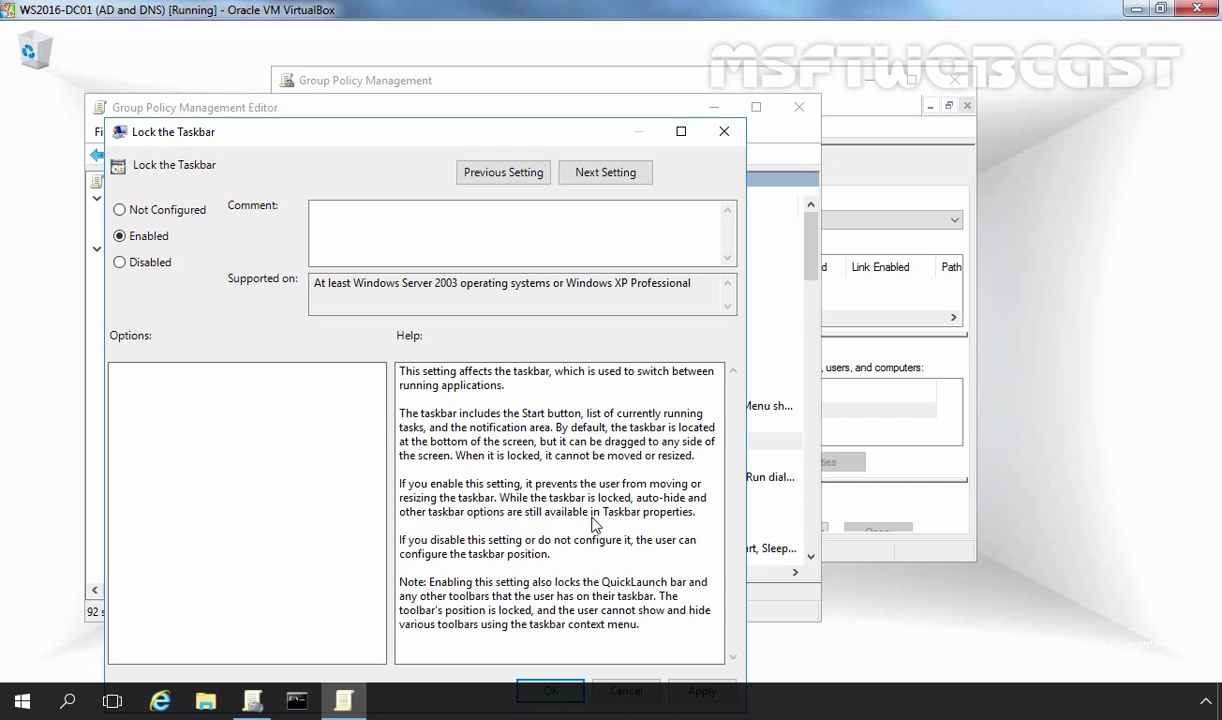
{"action": "left_click_drag", "start_coordinate": [516, 134], "coordinate": [516, 70]}
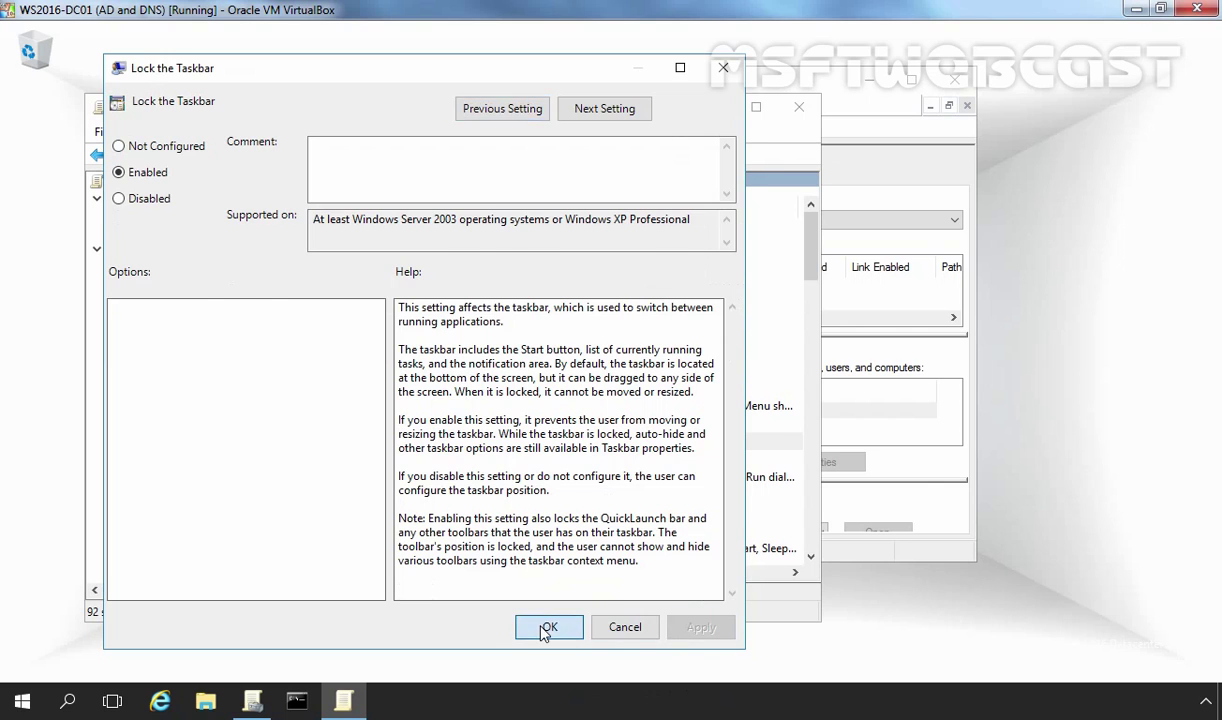
{"action": "left_click", "coordinate": [548, 626]}
{"action": "left_click_drag", "start_coordinate": [560, 577], "coordinate": [663, 577]}
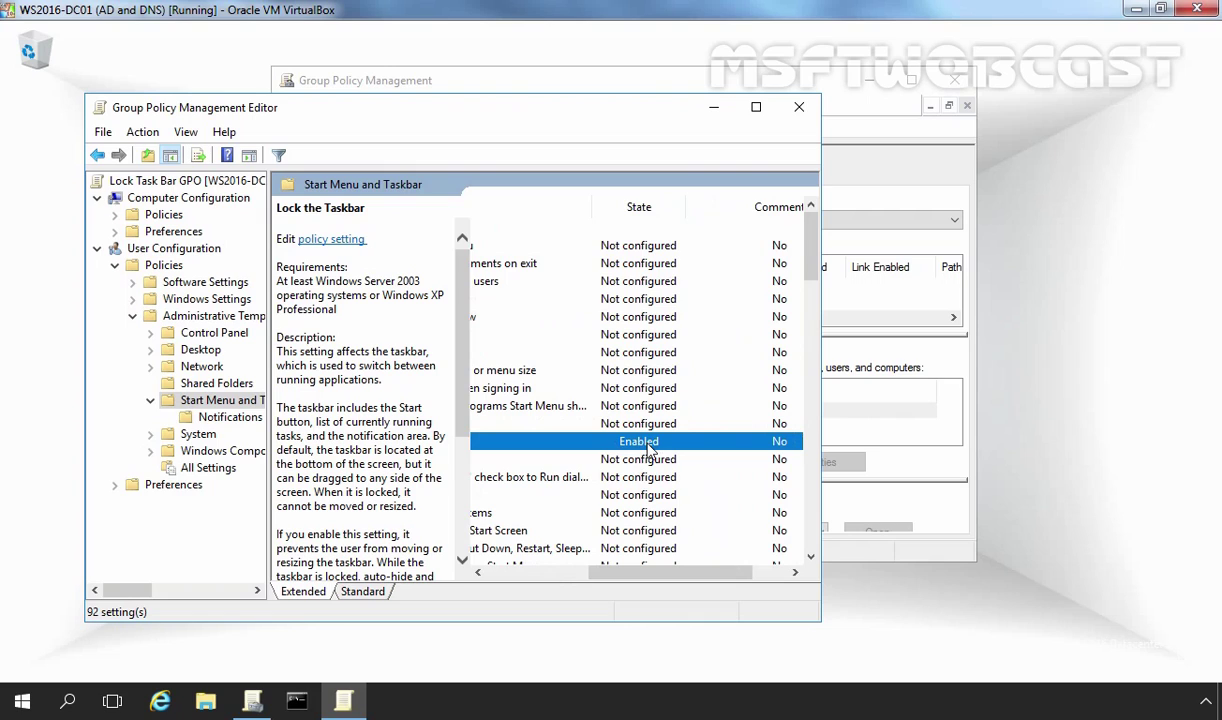
Close the Group Policy Management Editor and start Active Directory Users and Computers from Windows Administrative Tools
{"action": "left_click", "coordinate": [801, 108]}
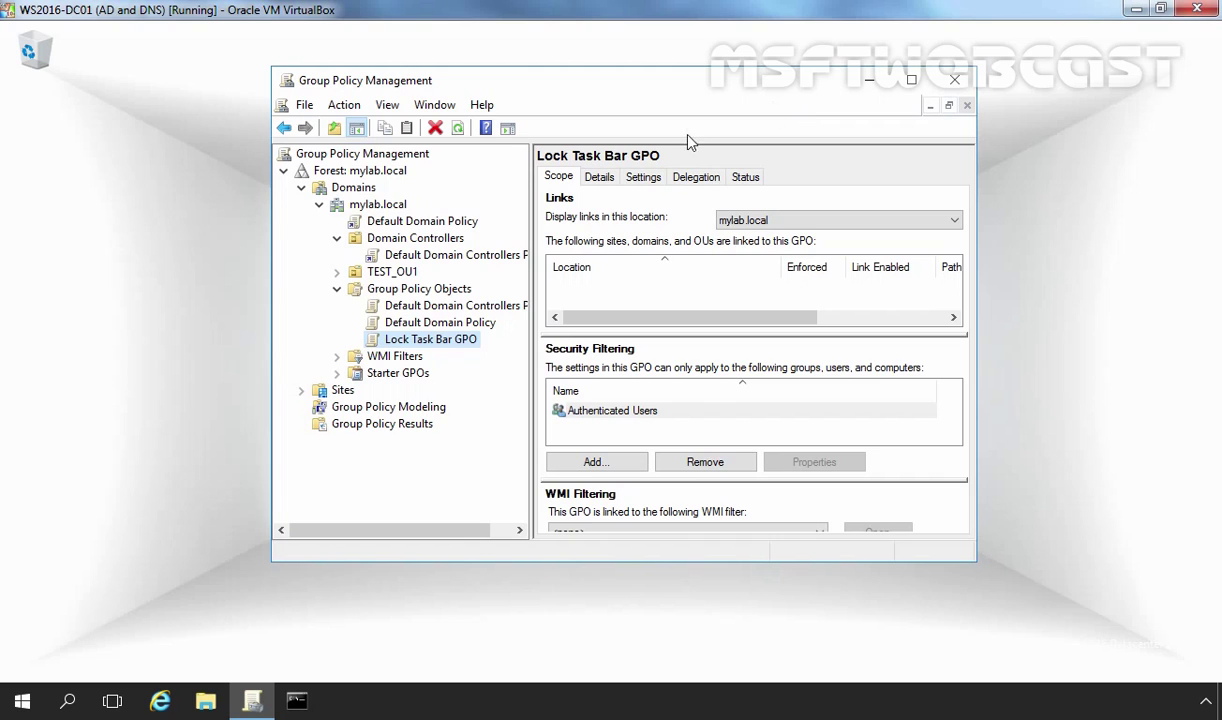
{"action": "left_click", "coordinate": [24, 701]}
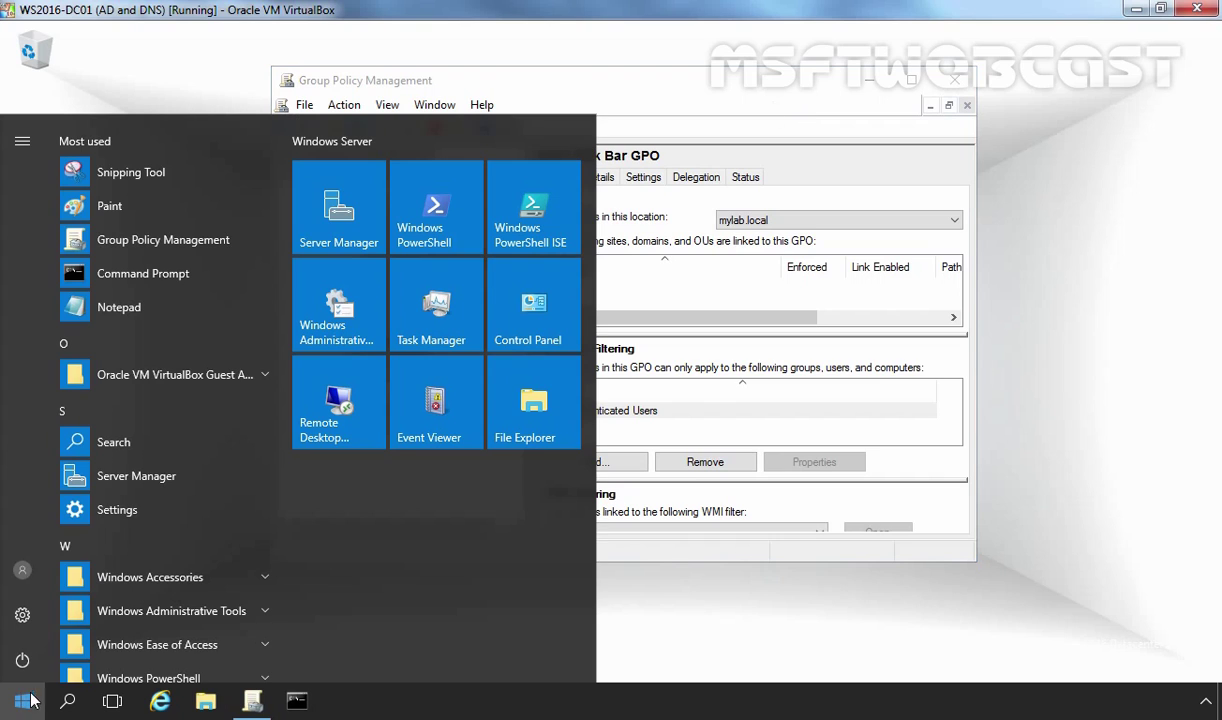
{"action": "left_click", "coordinate": [160, 608]}
{"action": "scroll", "coordinate": [165, 590], "scroll_direction": "down", "scroll_amount": 3}
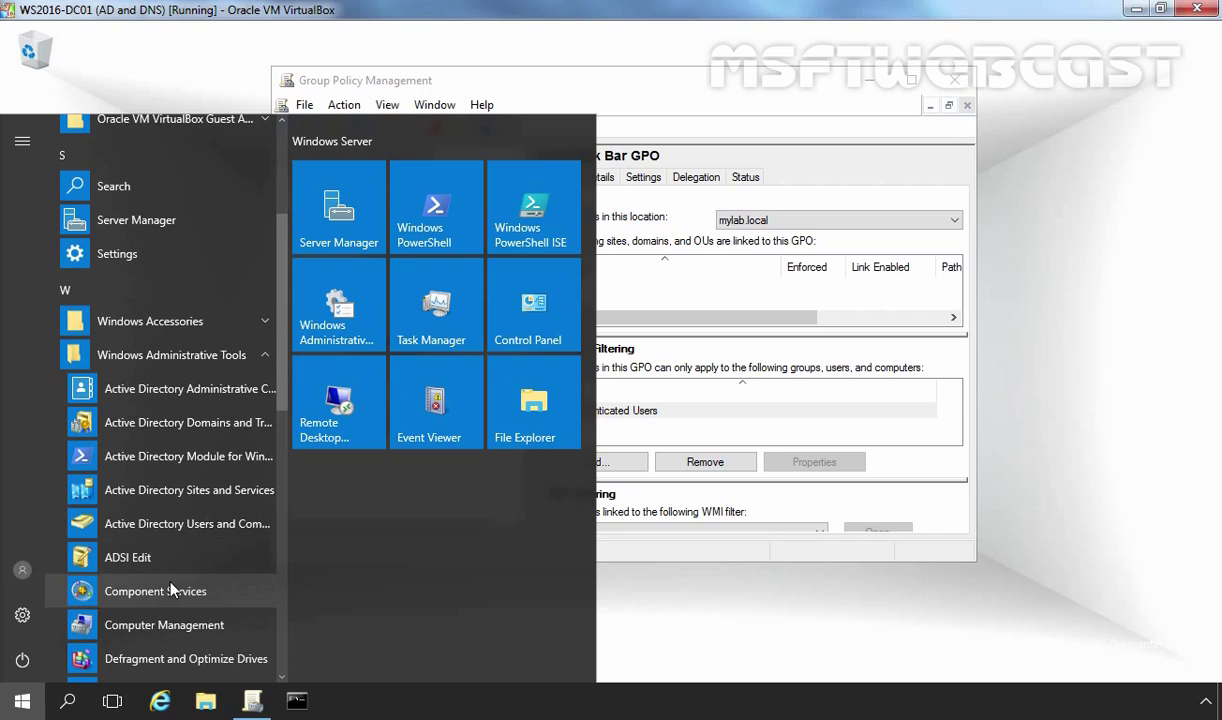
{"action": "left_click", "coordinate": [198, 528]}
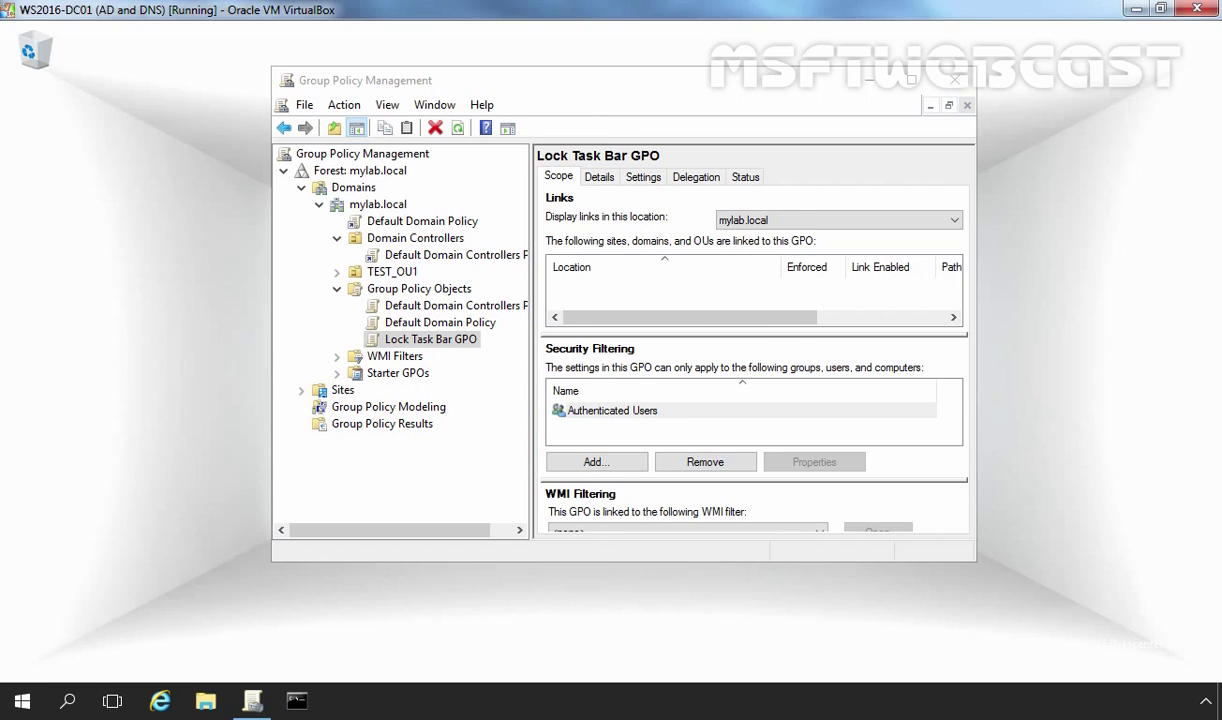
View TEST_OU1's Test User1–3 and Test_Users group, then return to Group Policy Management
{"action": "double_click", "coordinate": [182, 305]}
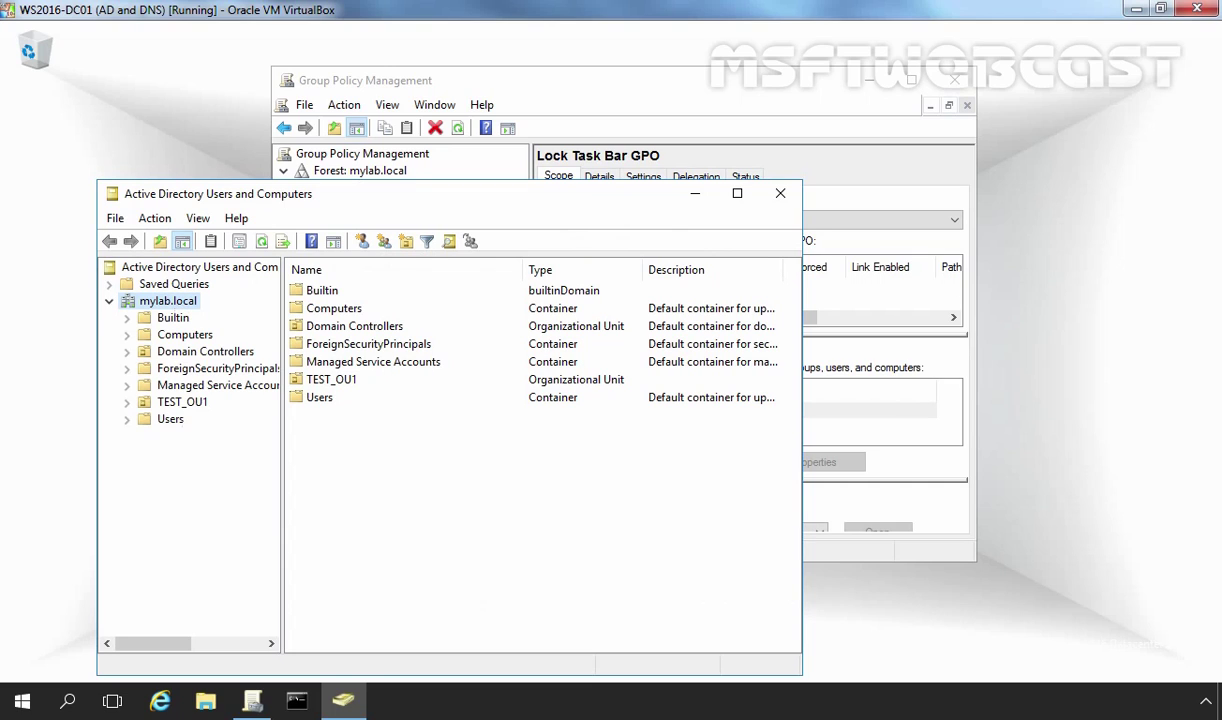
{"action": "left_click", "coordinate": [162, 403]}
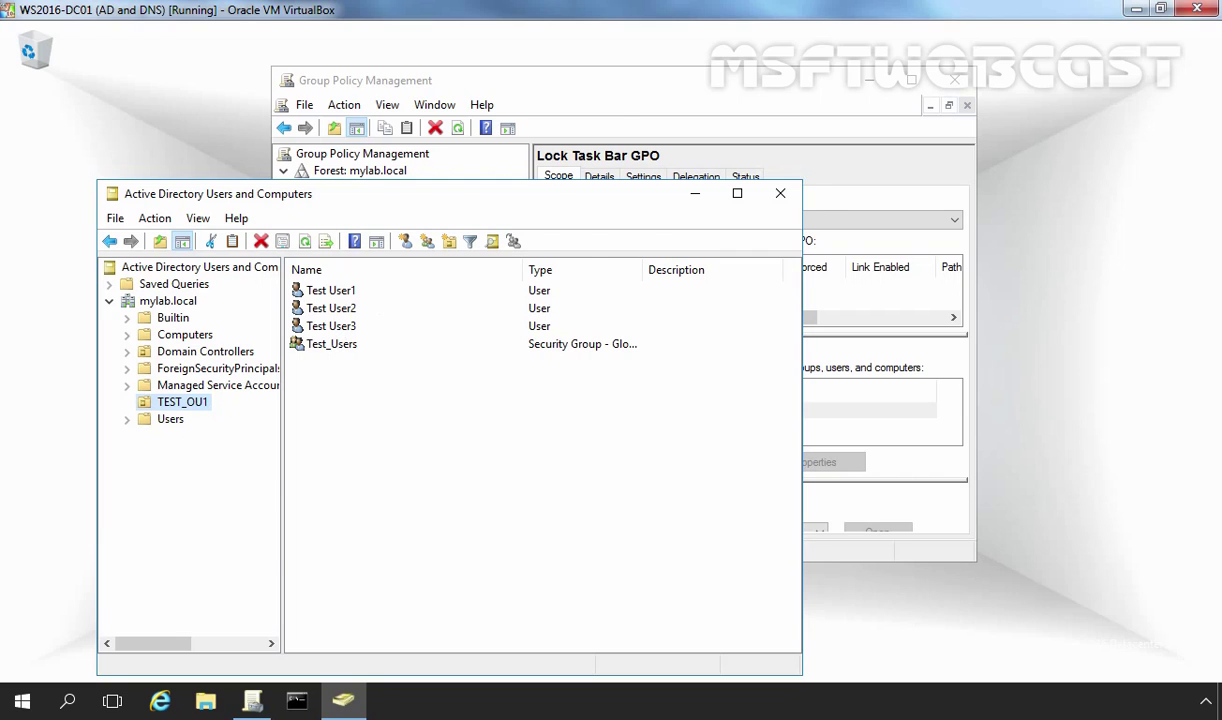
{"action": "left_click", "coordinate": [600, 105]}
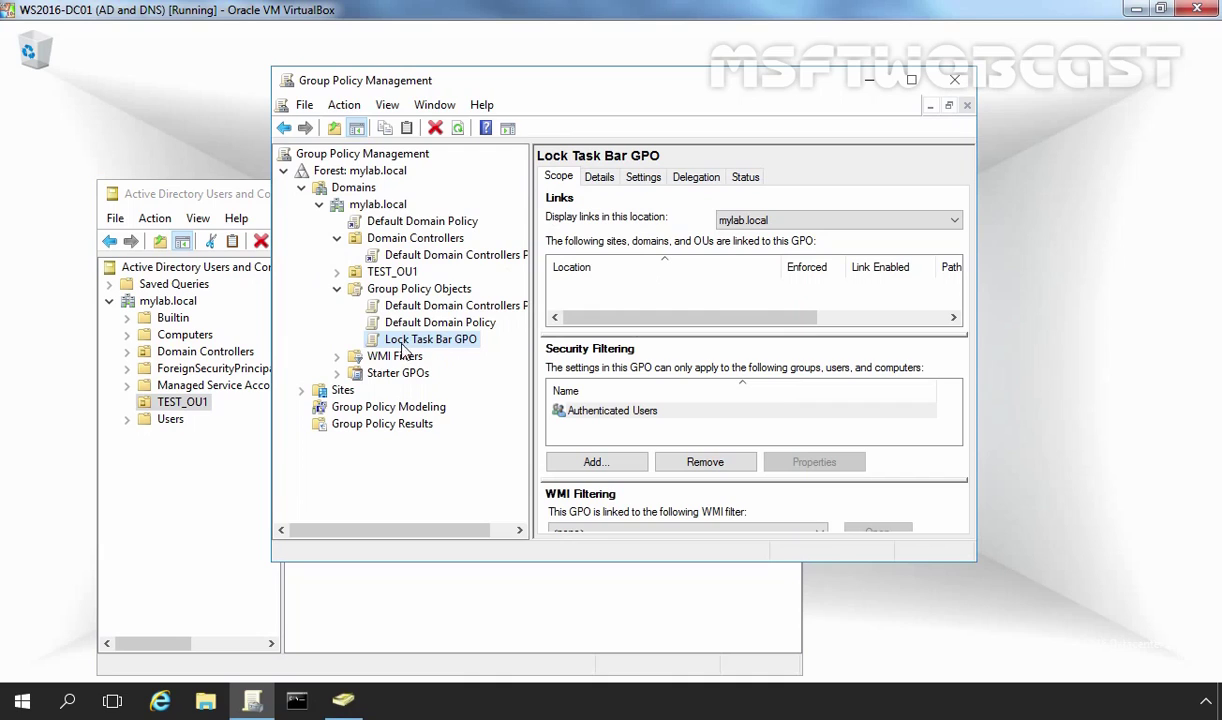
Link the existing Lock Task Bar GPO to the TEST_OU1 organizational unit
{"action": "left_click", "coordinate": [395, 273]}
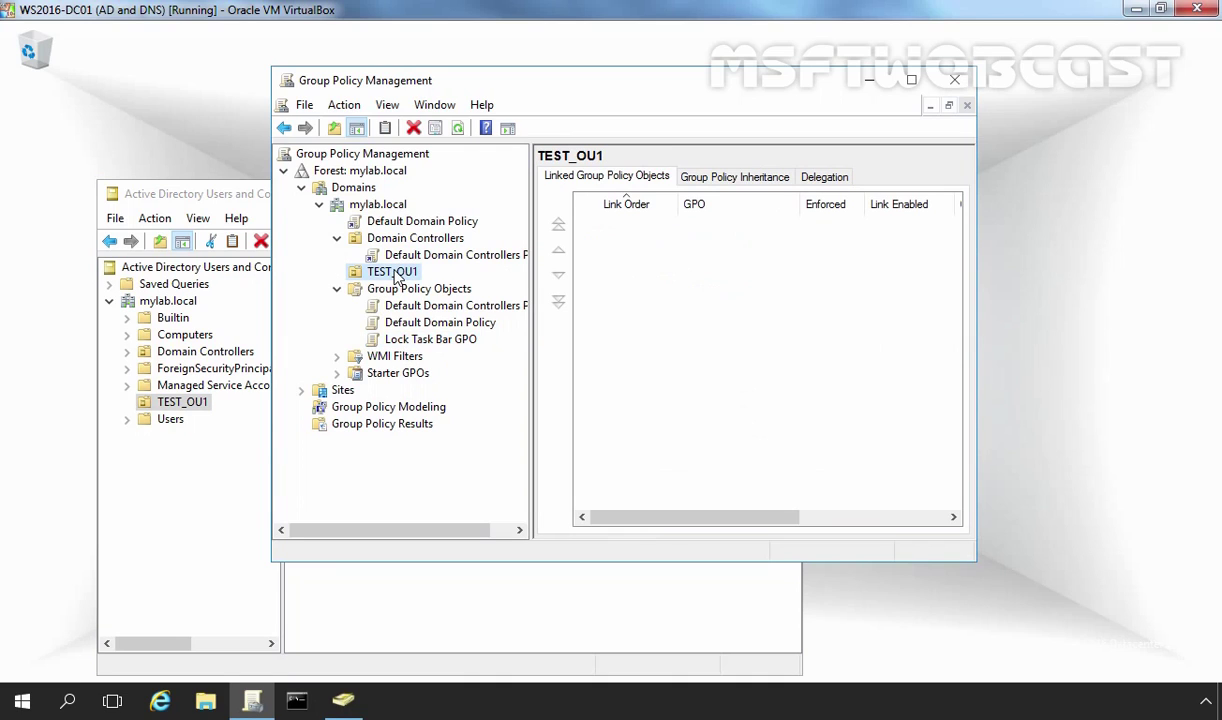
{"action": "right_click", "coordinate": [397, 277]}
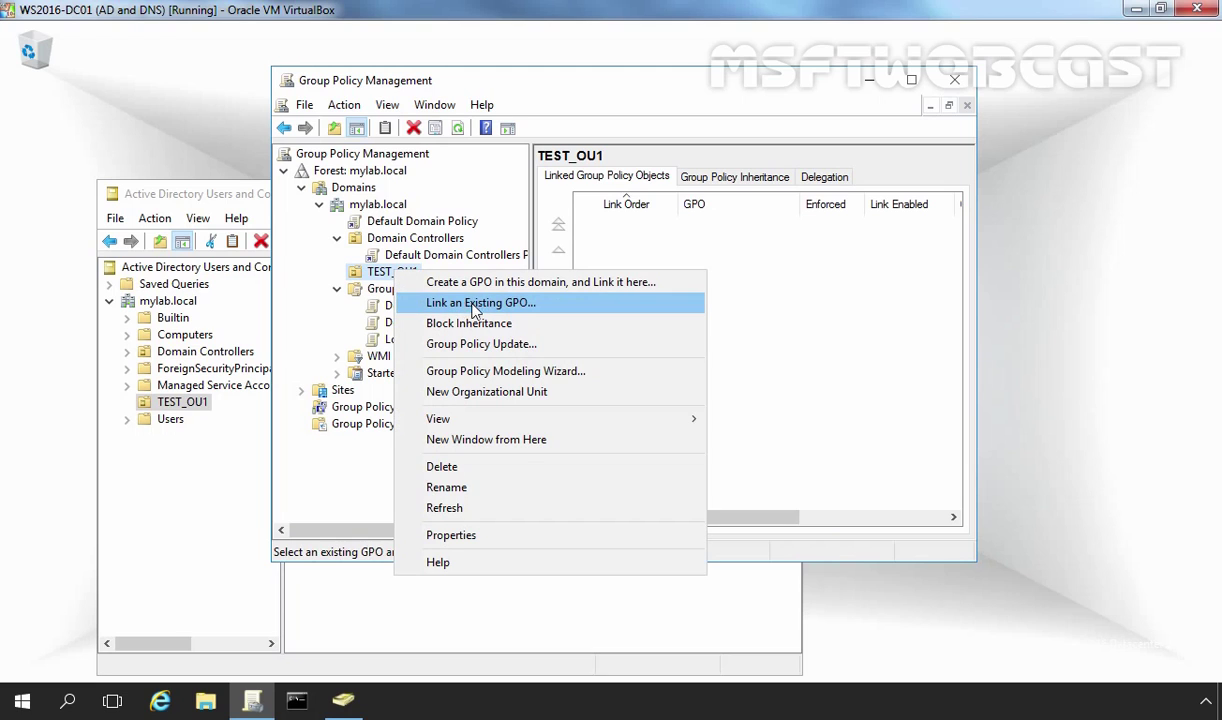
{"action": "left_click", "coordinate": [561, 305]}
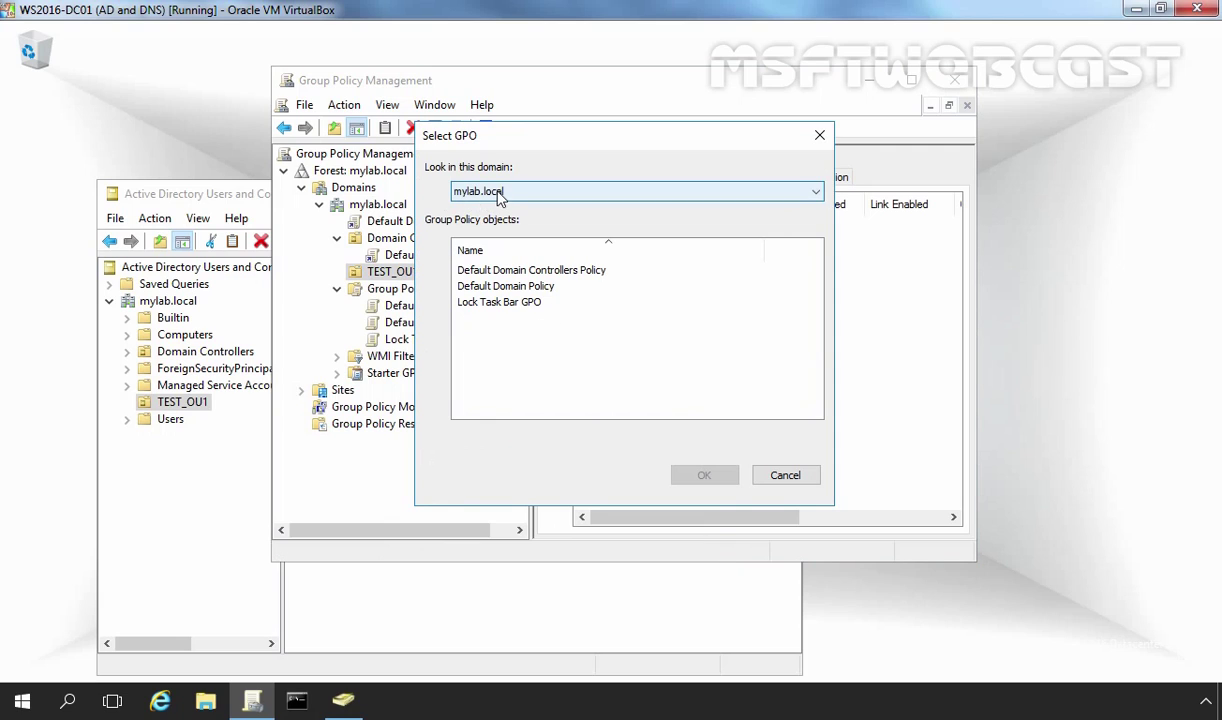
{"action": "left_click", "coordinate": [488, 302]}
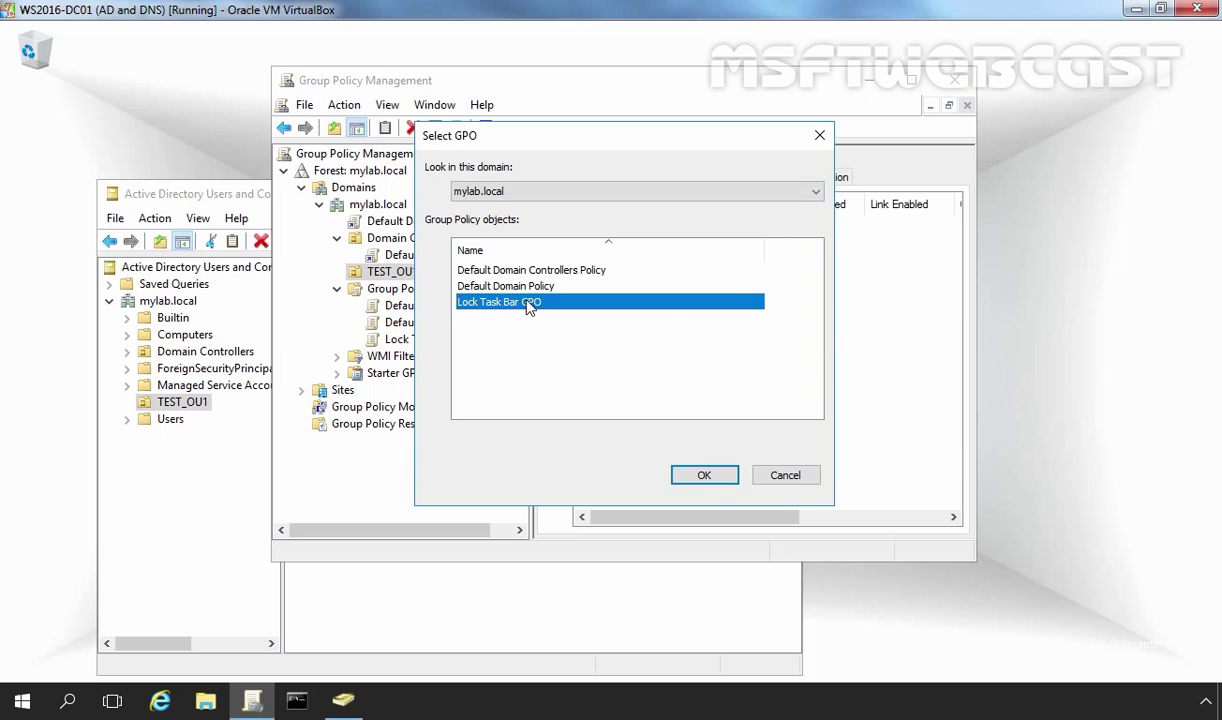
{"action": "left_click", "coordinate": [701, 477]}
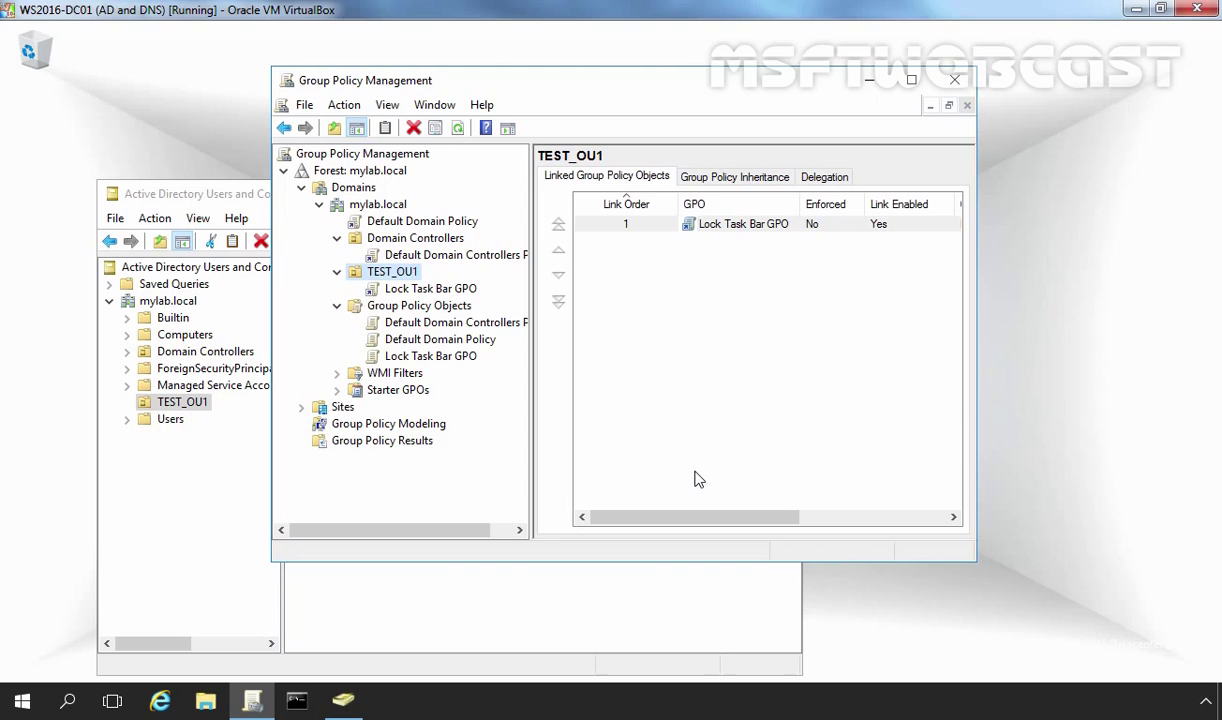
{"action": "left_click", "coordinate": [212, 540]}
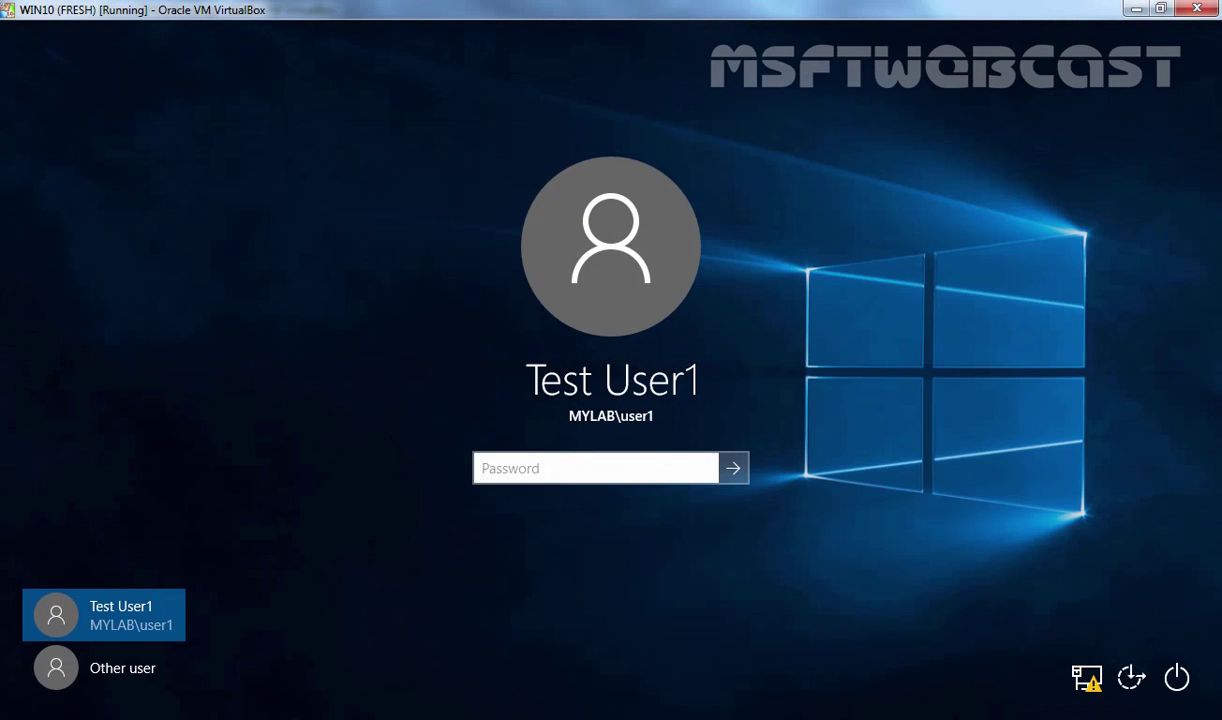
Sign in with the test user's password and try unlocking and enlarging the taskbar
{"action": "type", "text": "P@ssw0rd"}
{"action": "key", "text": "Return"}
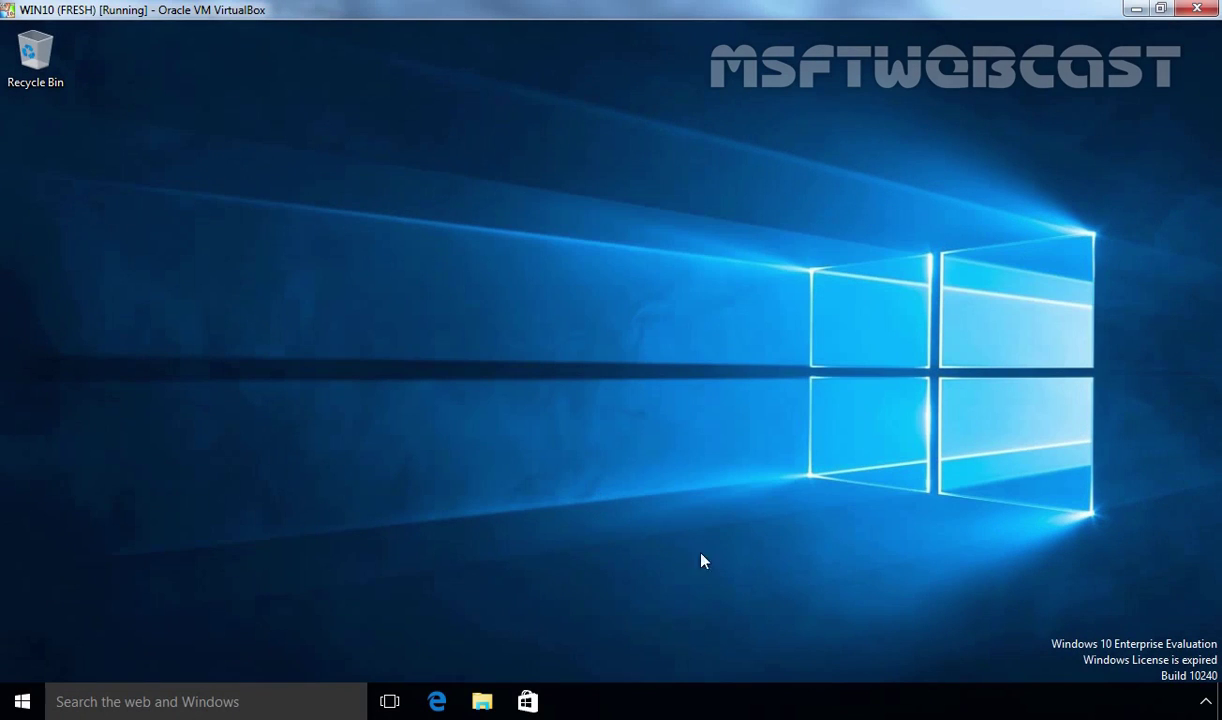
{"action": "right_click", "coordinate": [780, 700]}
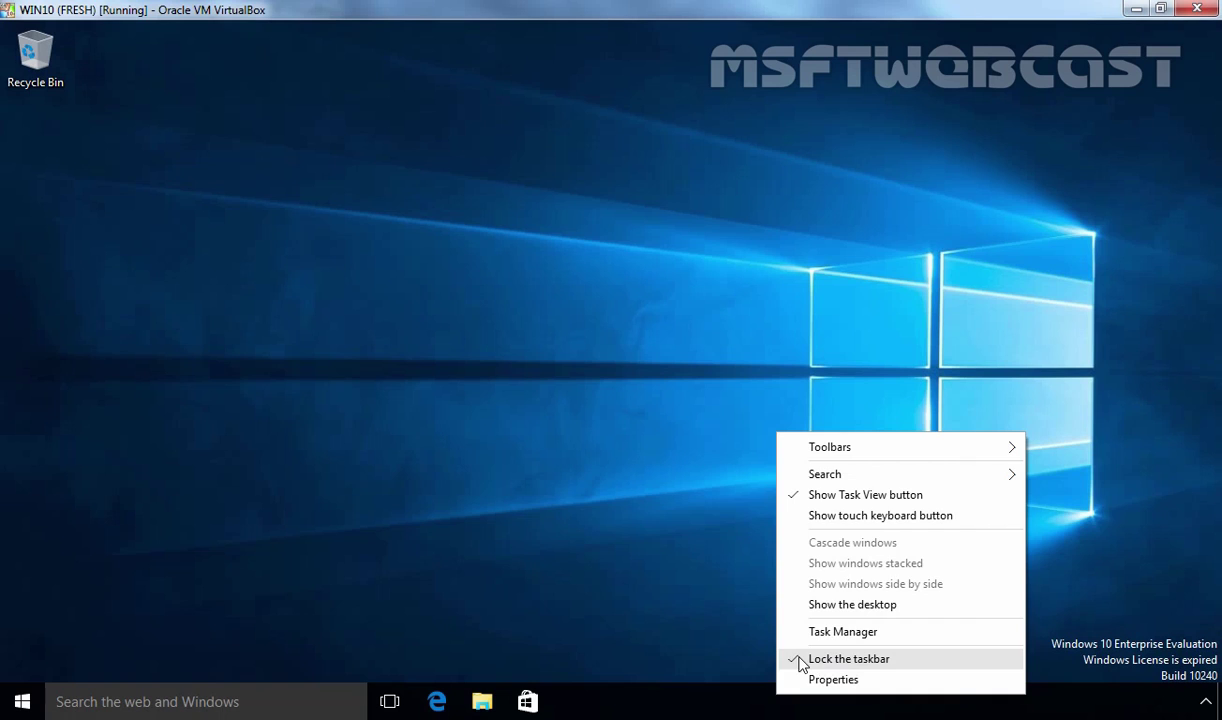
{"action": "left_click", "coordinate": [802, 662]}
{"action": "left_click_drag", "start_coordinate": [777, 685], "coordinate": [736, 688]}
Toggle Lock the taskbar twice more, leaving the taskbar locked
{"action": "right_click", "coordinate": [766, 704]}
{"action": "left_click", "coordinate": [852, 666]}
{"action": "right_click", "coordinate": [843, 705]}
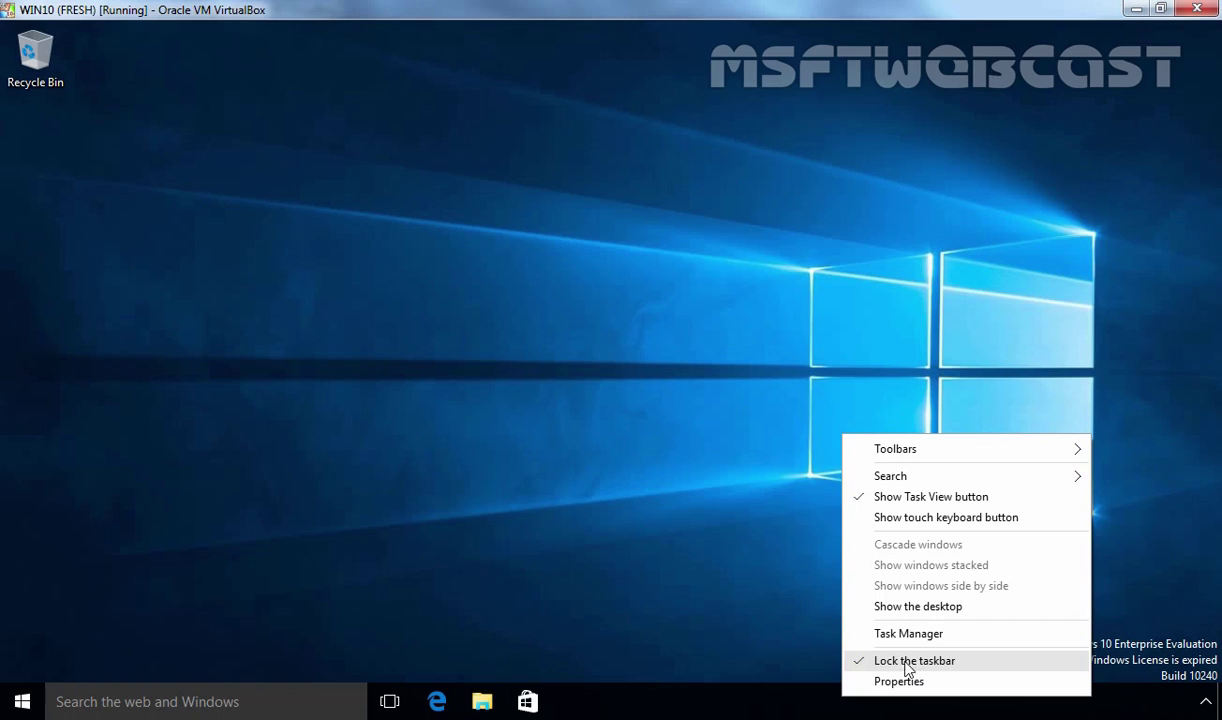
{"action": "left_click", "coordinate": [916, 663]}
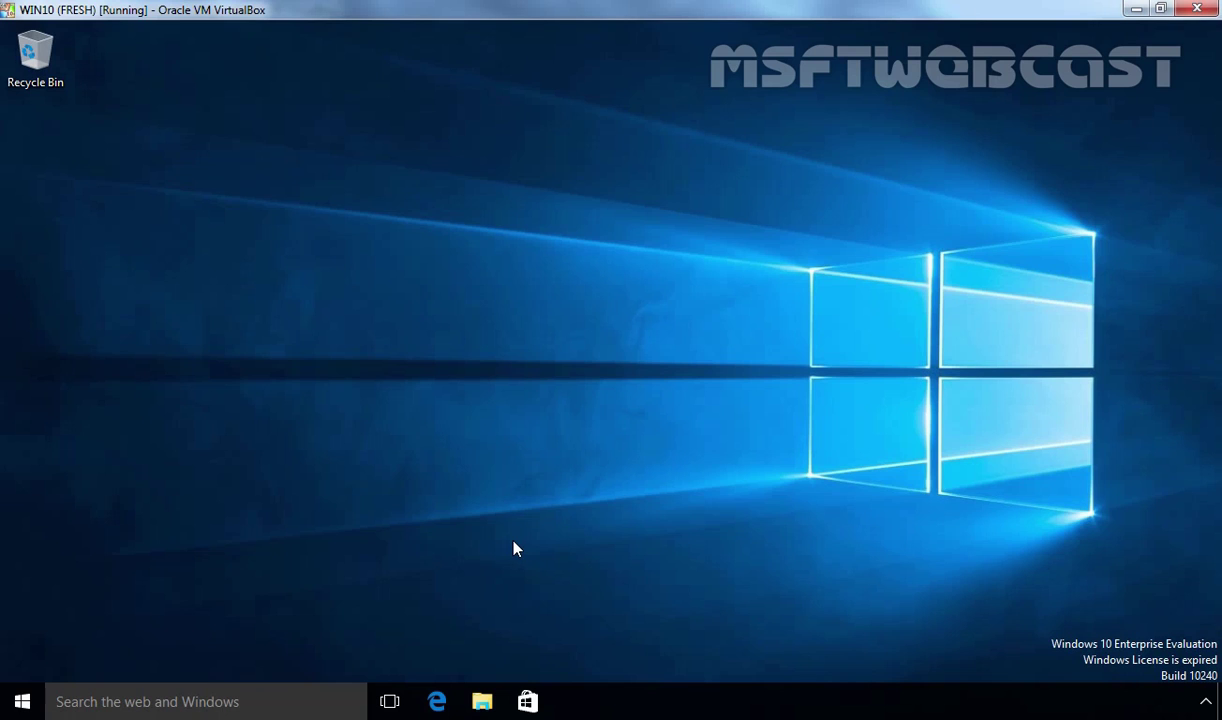
Run gpupdate /force in Command Prompt, then recheck the taskbar options
{"action": "right_click", "coordinate": [23, 706]}
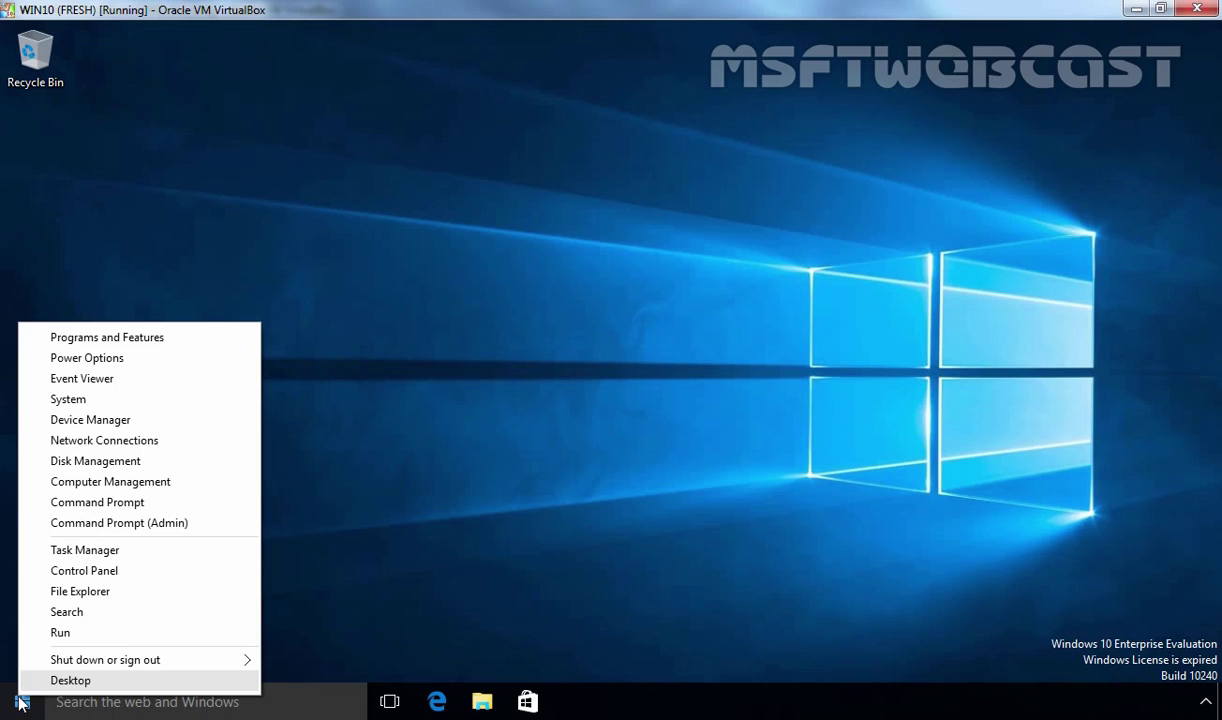
{"action": "left_click", "coordinate": [85, 502]}
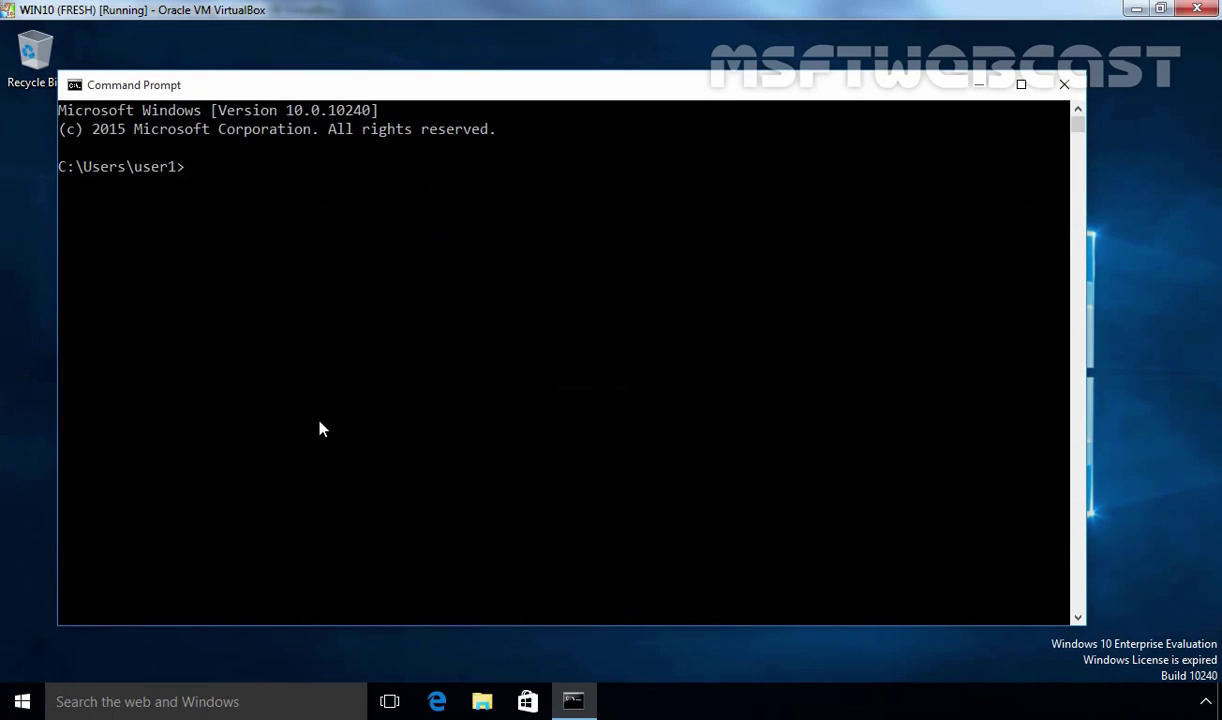
{"action": "type", "text": "gpupdate /"}
{"action": "type", "text": "ce"}
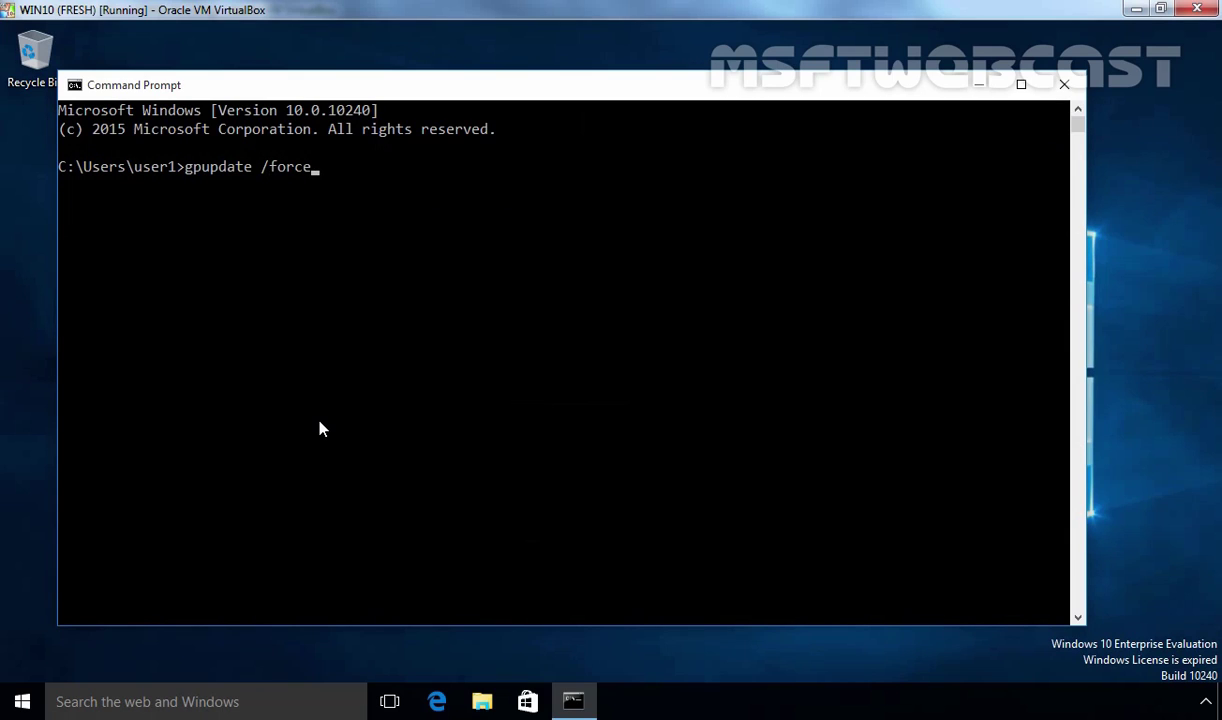
{"action": "key", "text": "Return"}
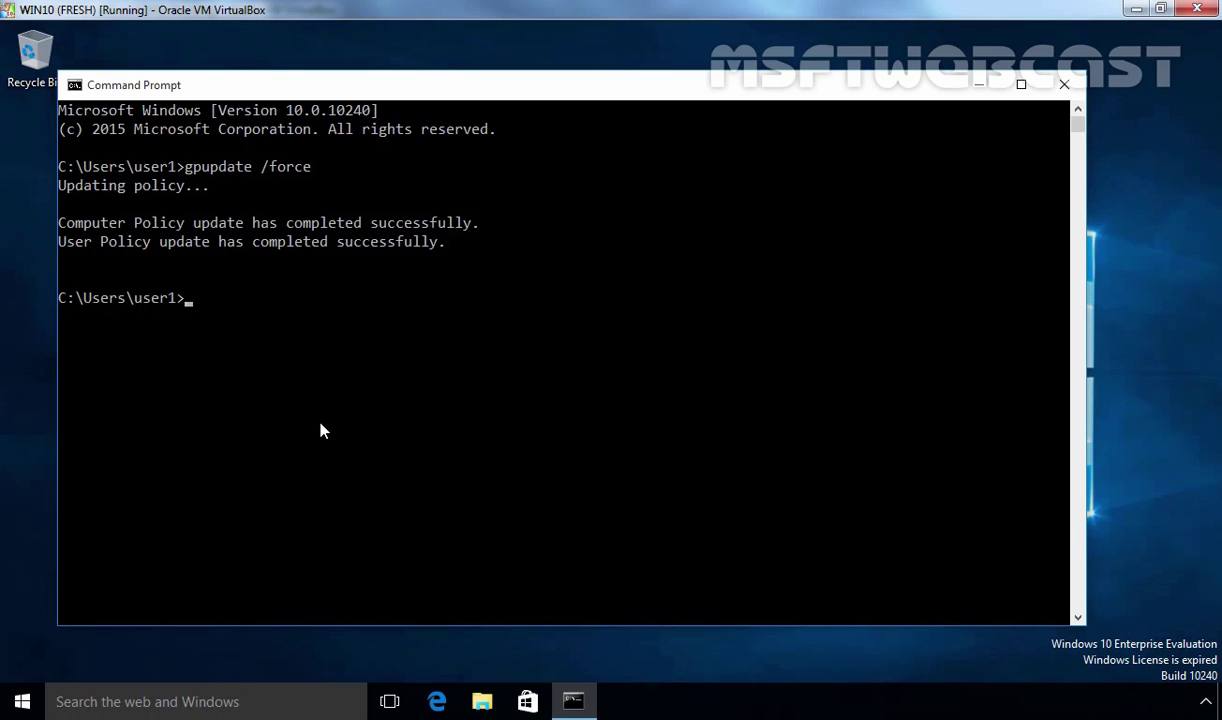
{"action": "right_click", "coordinate": [789, 706]}
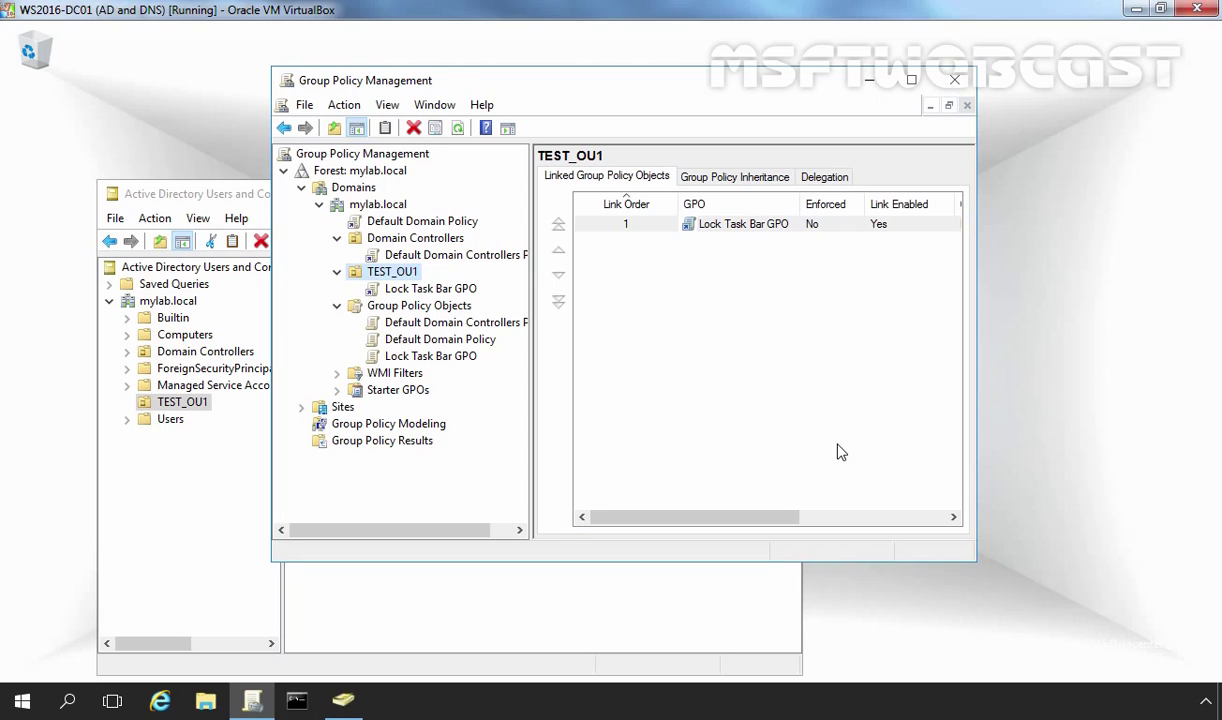
Create a GPO named 'GPO1' directly under TEST_OU1, linked at link order 2
{"action": "right_click", "coordinate": [391, 273]}
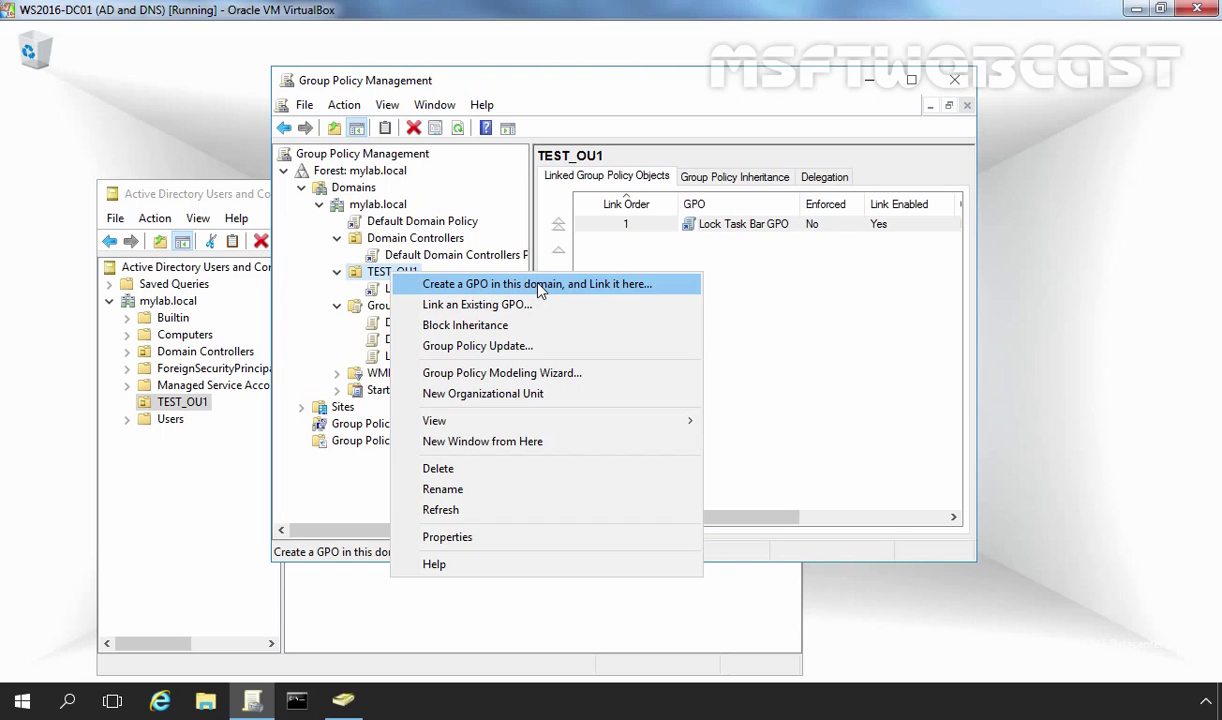
{"action": "left_click", "coordinate": [540, 285]}
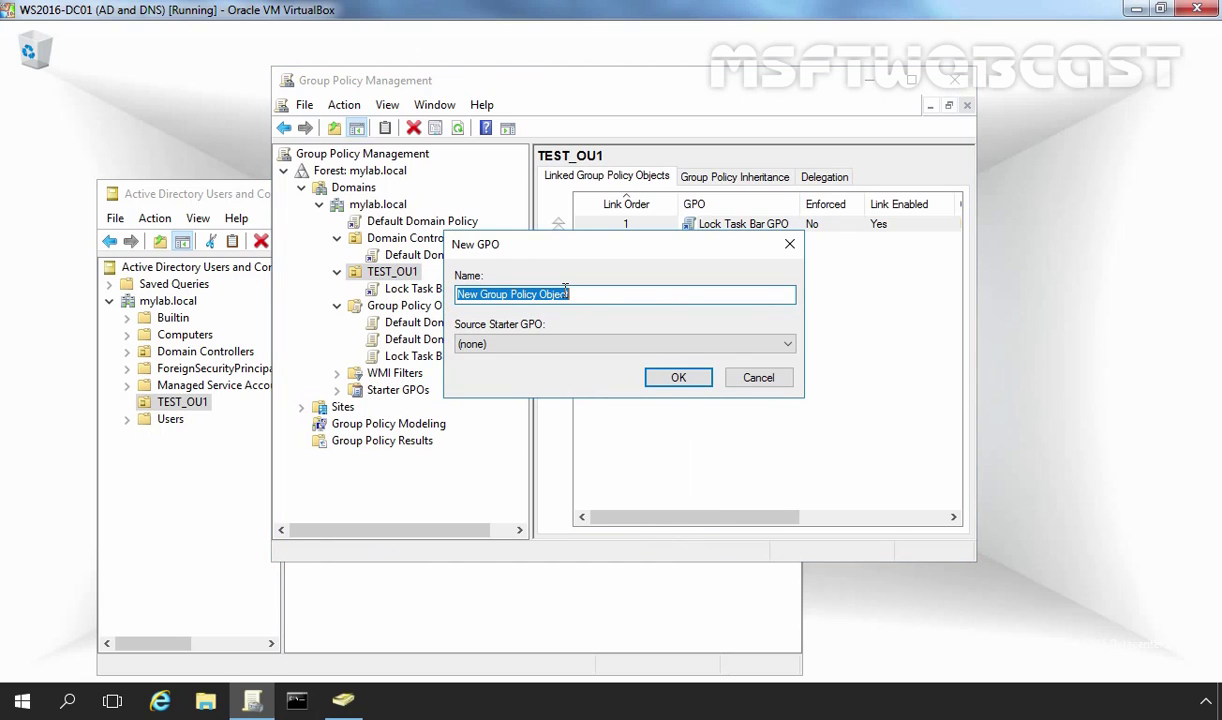
{"action": "type", "text": "GPO1"}
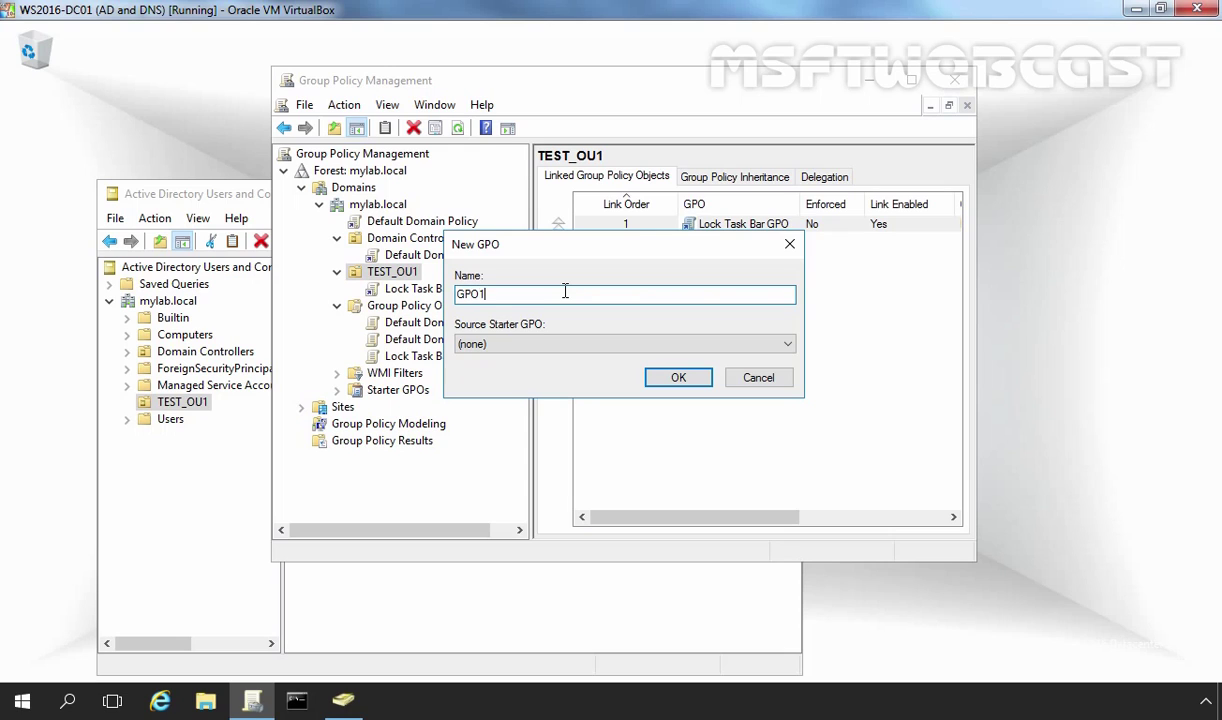
{"action": "left_click", "coordinate": [678, 380]}
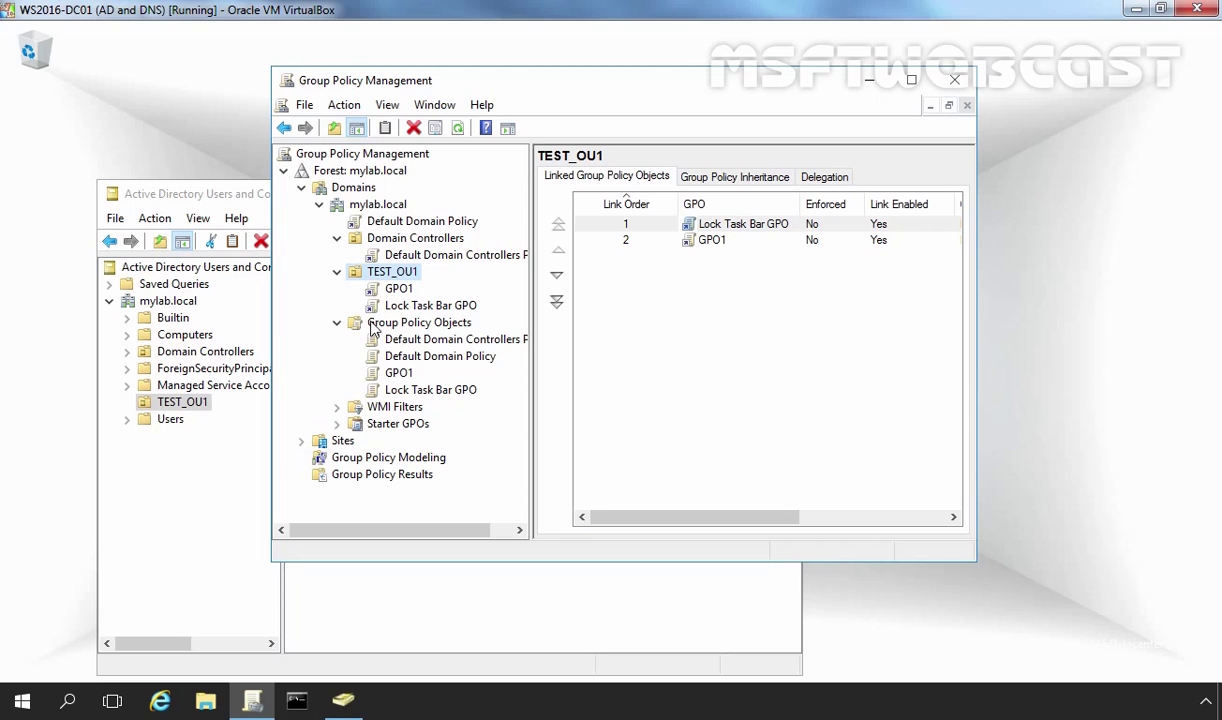
{"action": "left_click", "coordinate": [385, 272]}
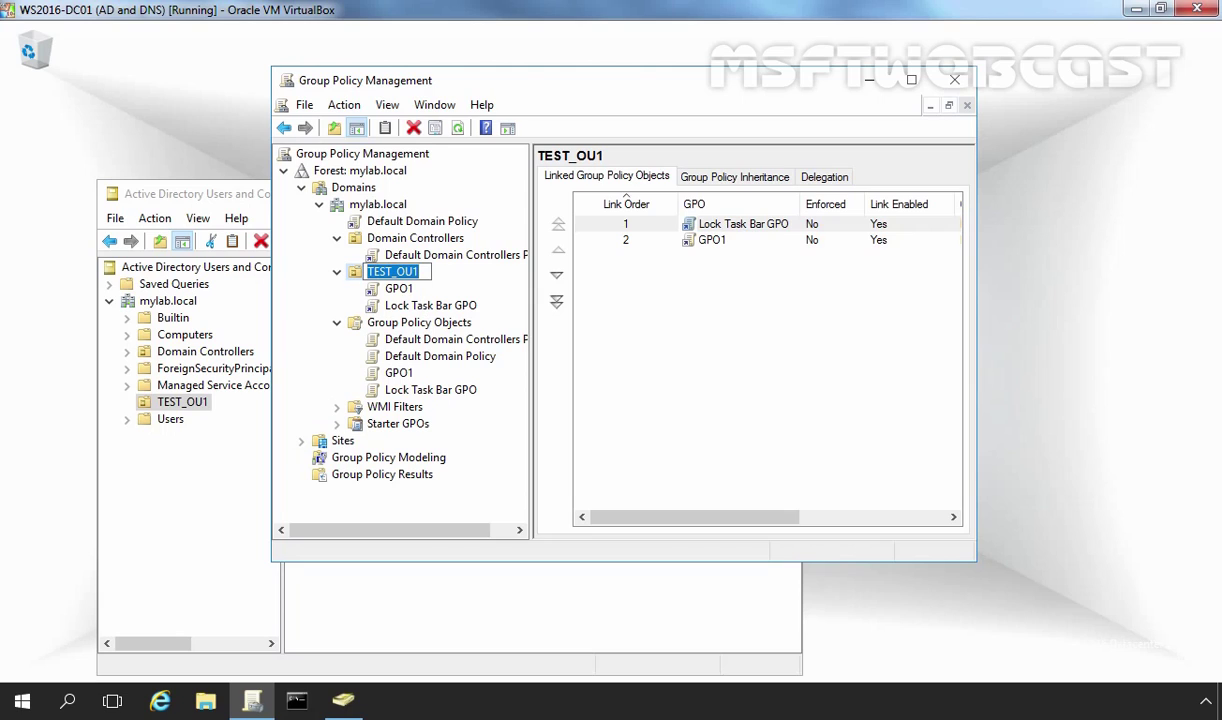
{"action": "key", "text": "Escape"}
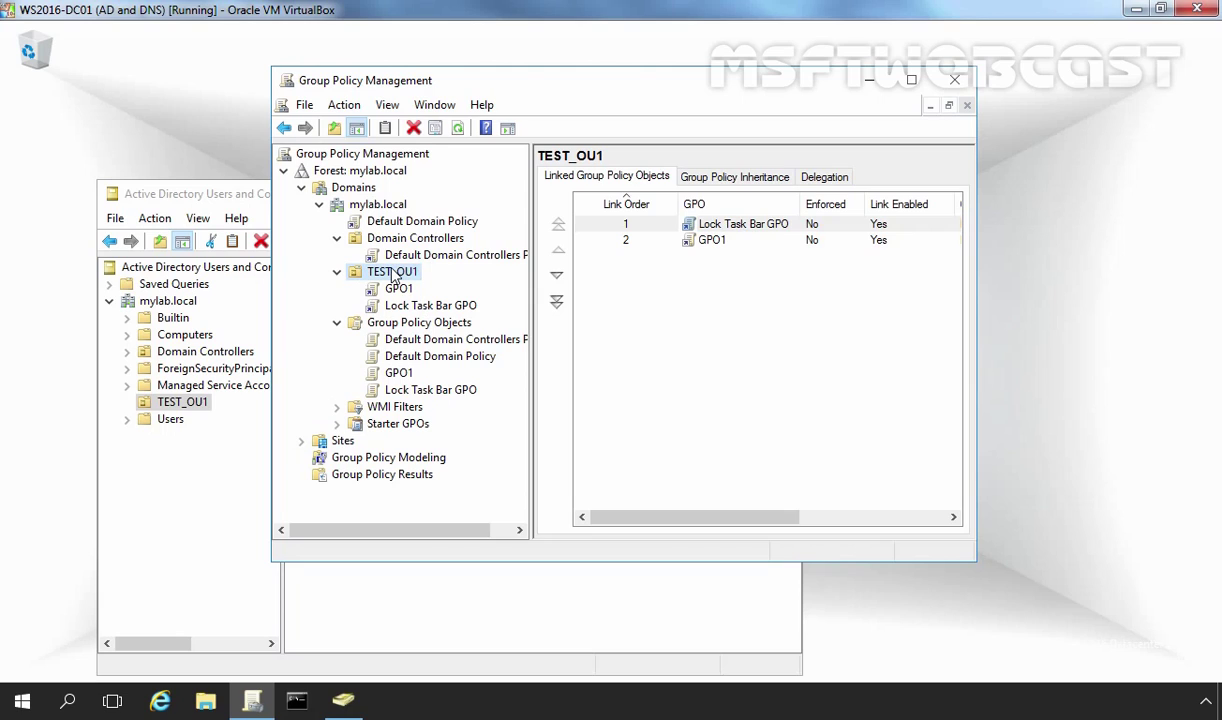